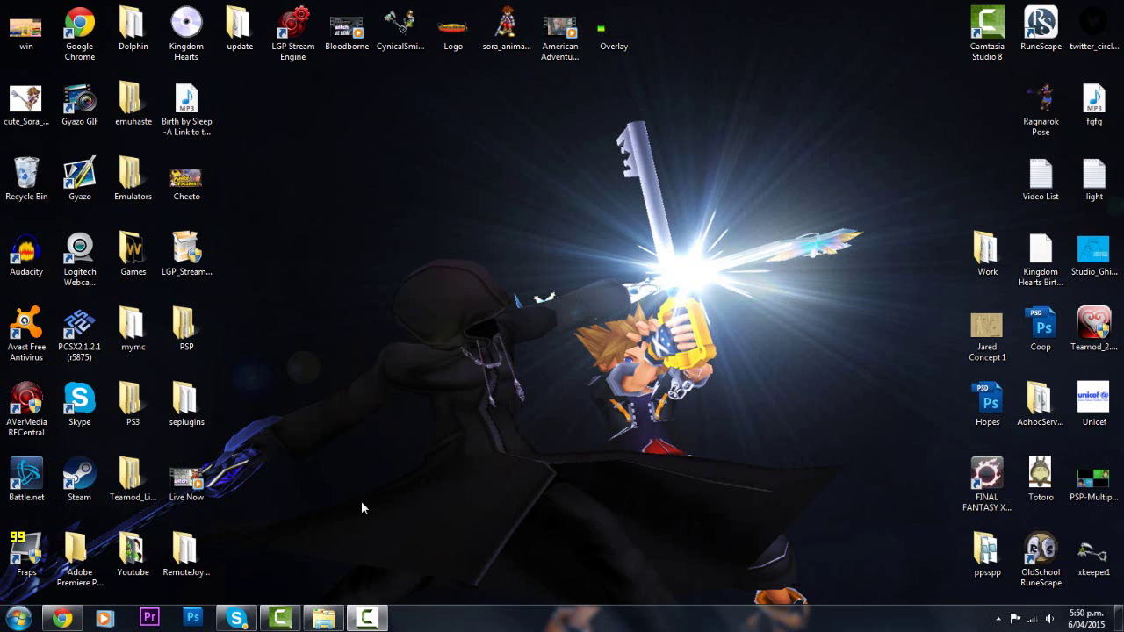
Step: Switch to Chrome and look through the PCSX2 downloads page for Windows
{"action": "left_click", "coordinate": [61, 618]}
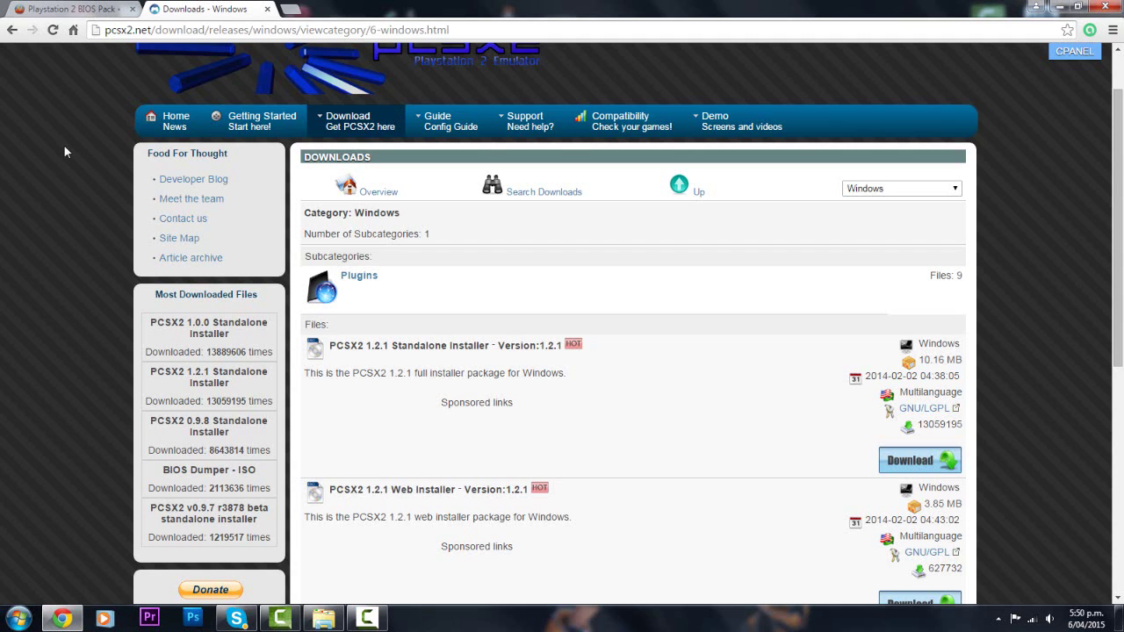
{"action": "scroll", "coordinate": [64, 151], "scroll_direction": "up", "scroll_amount": 1}
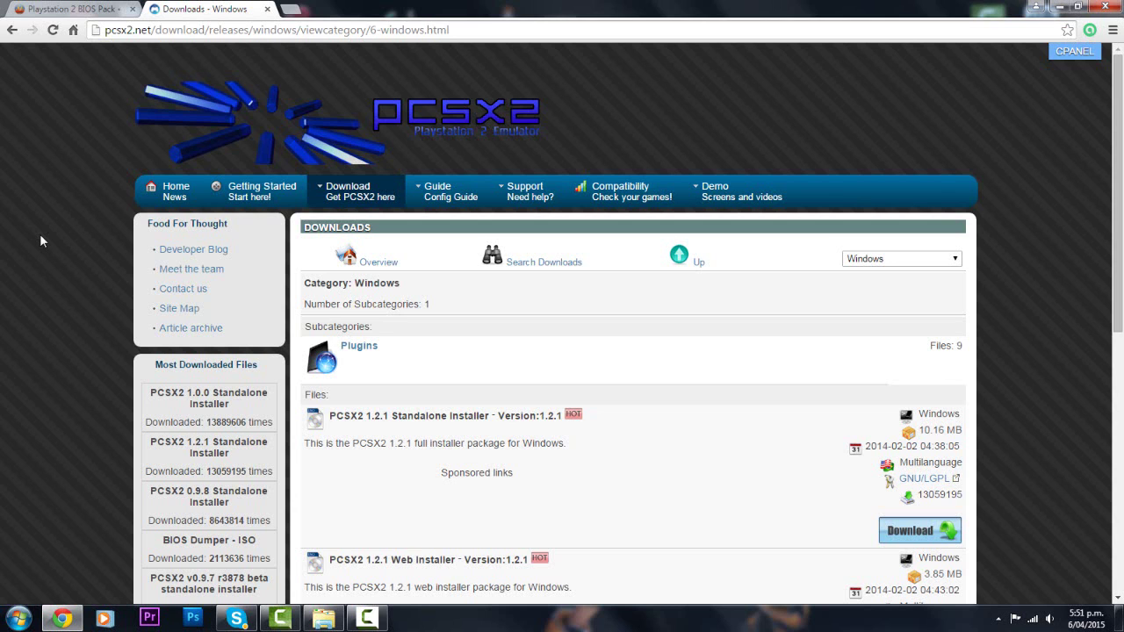
{"action": "scroll", "coordinate": [53, 251], "scroll_direction": "down", "scroll_amount": 1}
{"action": "scroll", "coordinate": [53, 250], "scroll_direction": "up", "scroll_amount": 1}
{"action": "scroll", "coordinate": [49, 255], "scroll_direction": "down", "scroll_amount": 2}
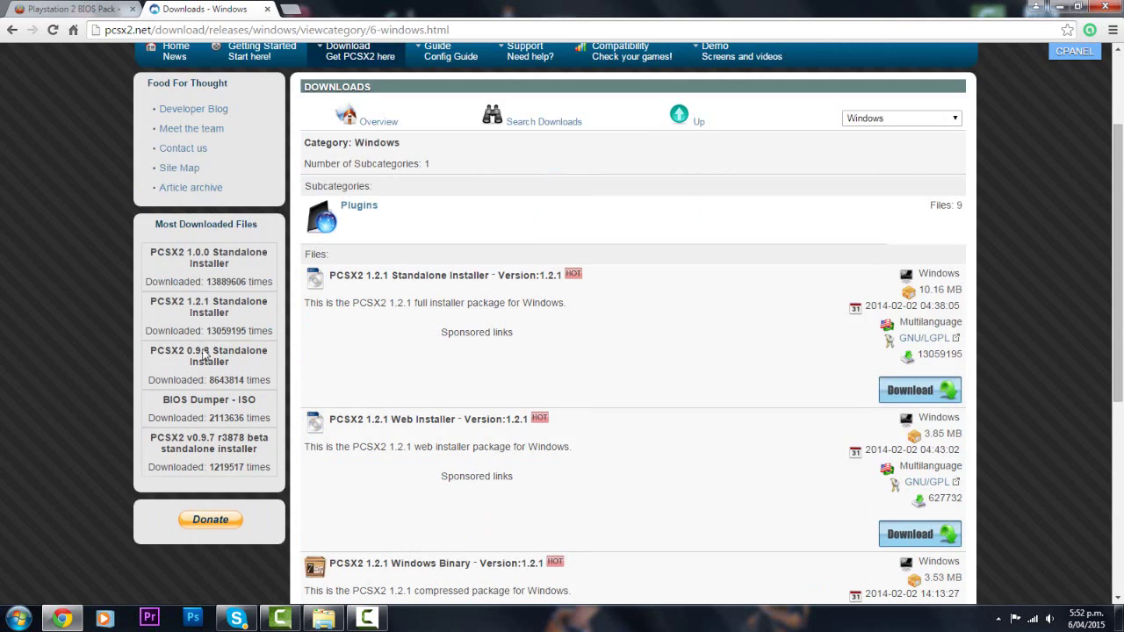
{"action": "scroll", "coordinate": [256, 344], "scroll_direction": "up", "scroll_amount": 1}
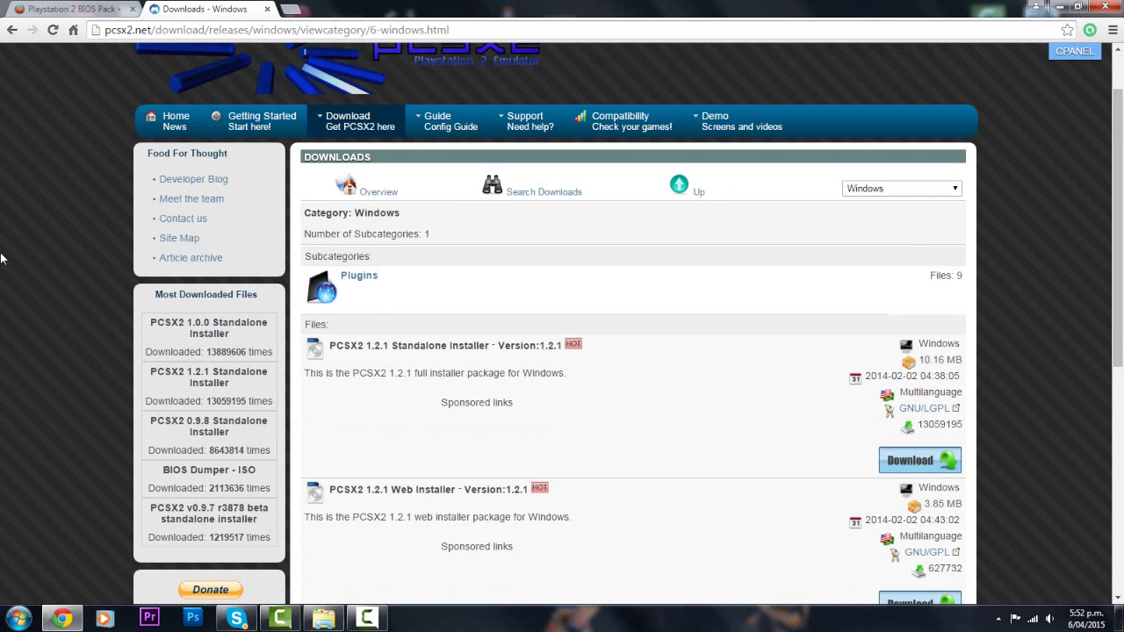
{"action": "scroll", "coordinate": [12, 282], "scroll_direction": "up", "scroll_amount": 1}
{"action": "scroll", "coordinate": [22, 266], "scroll_direction": "down", "scroll_amount": 1}
{"action": "scroll", "coordinate": [22, 266], "scroll_direction": "down", "scroll_amount": 1}
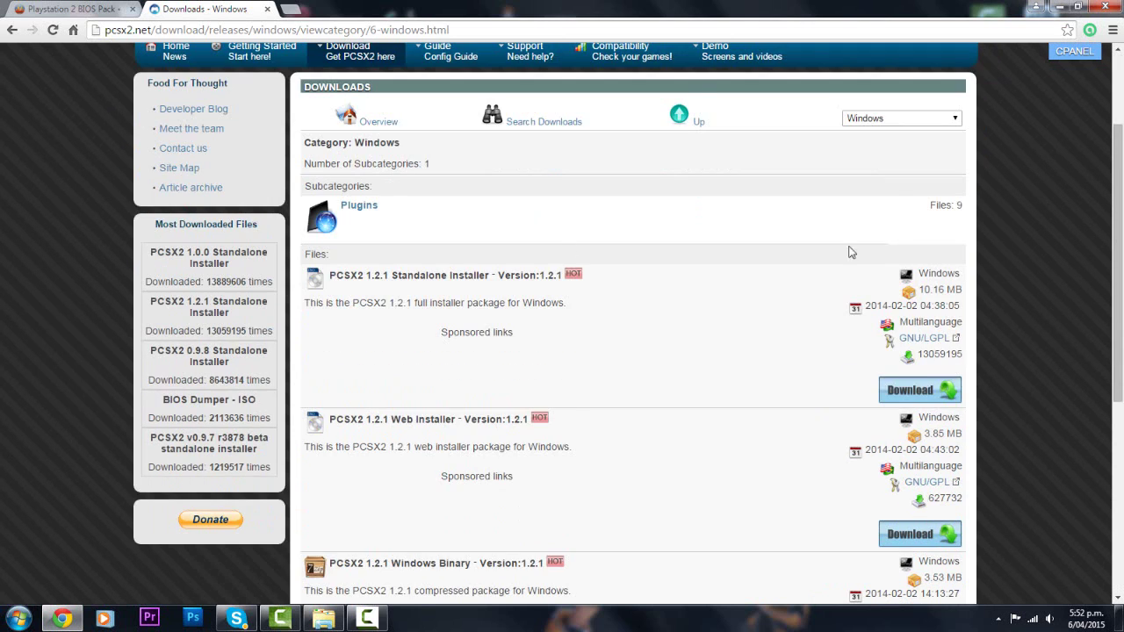
{"action": "scroll", "coordinate": [894, 251], "scroll_direction": "down", "scroll_amount": 1}
{"action": "scroll", "coordinate": [553, 307], "scroll_direction": "down", "scroll_amount": 4}
{"action": "scroll", "coordinate": [432, 196], "scroll_direction": "up", "scroll_amount": 7}
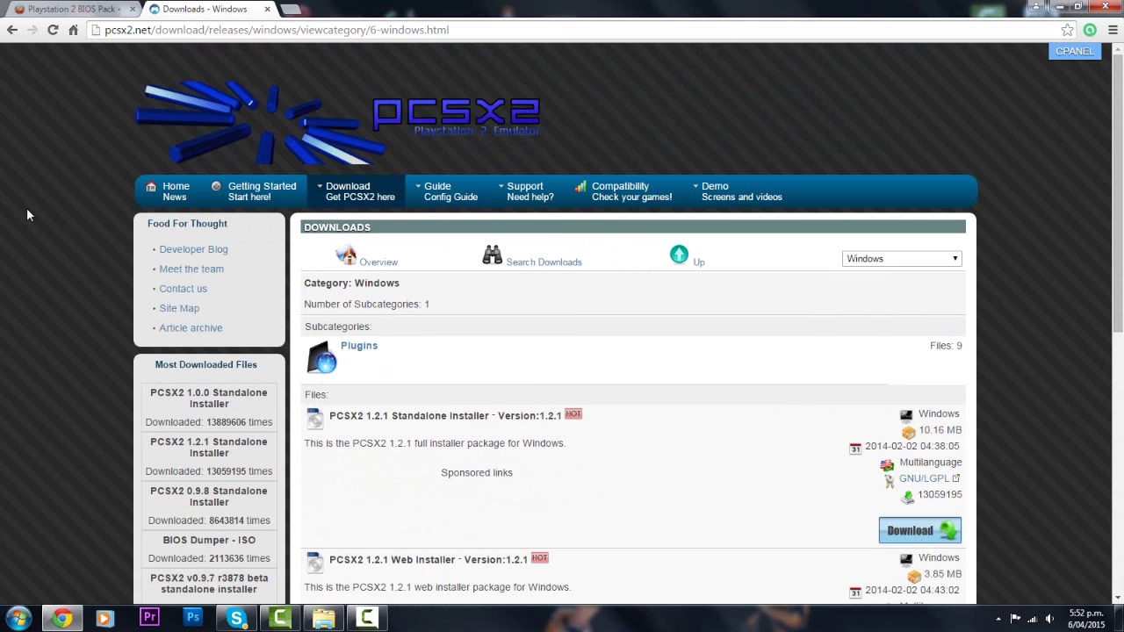
Step: Locate the PCSX2 1.2.1 Standalone Installer in the Windows files list and highlight its title
{"action": "scroll", "coordinate": [34, 204], "scroll_direction": "down", "scroll_amount": 1}
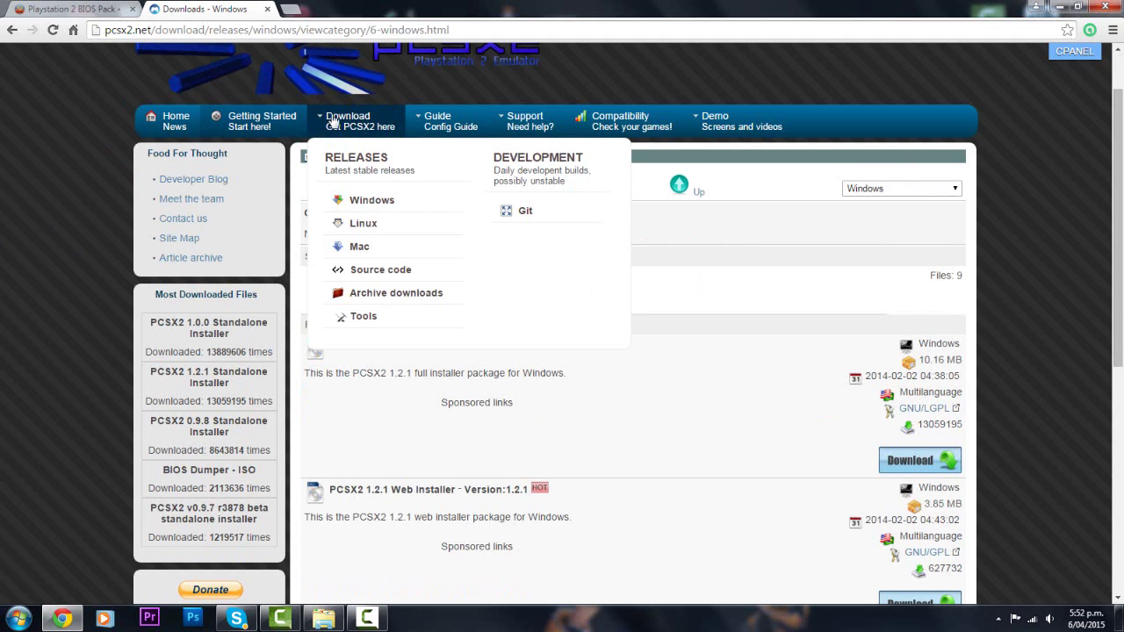
{"action": "scroll", "coordinate": [148, 138], "scroll_direction": "down", "scroll_amount": 2}
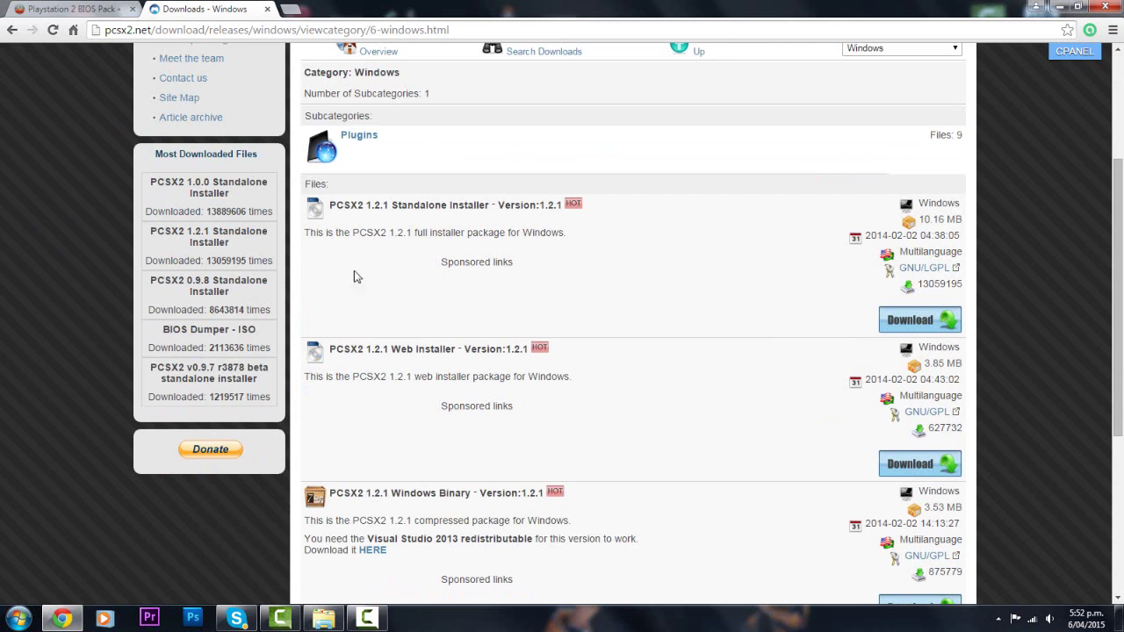
{"action": "left_click_drag", "start_coordinate": [328, 205], "coordinate": [522, 204]}
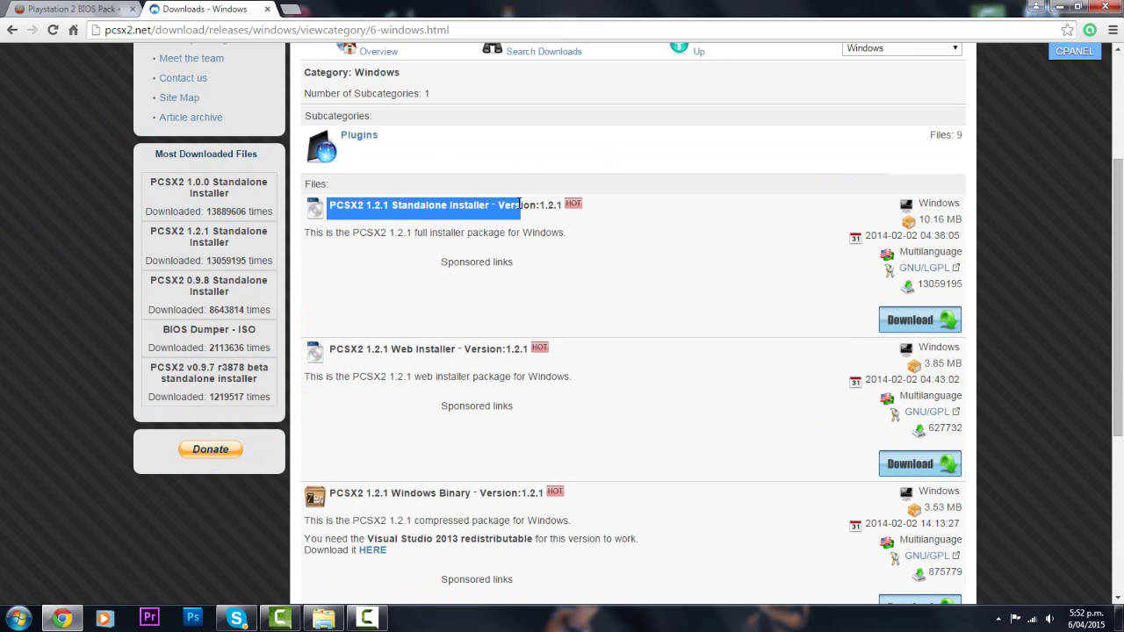
{"action": "left_click", "coordinate": [603, 247]}
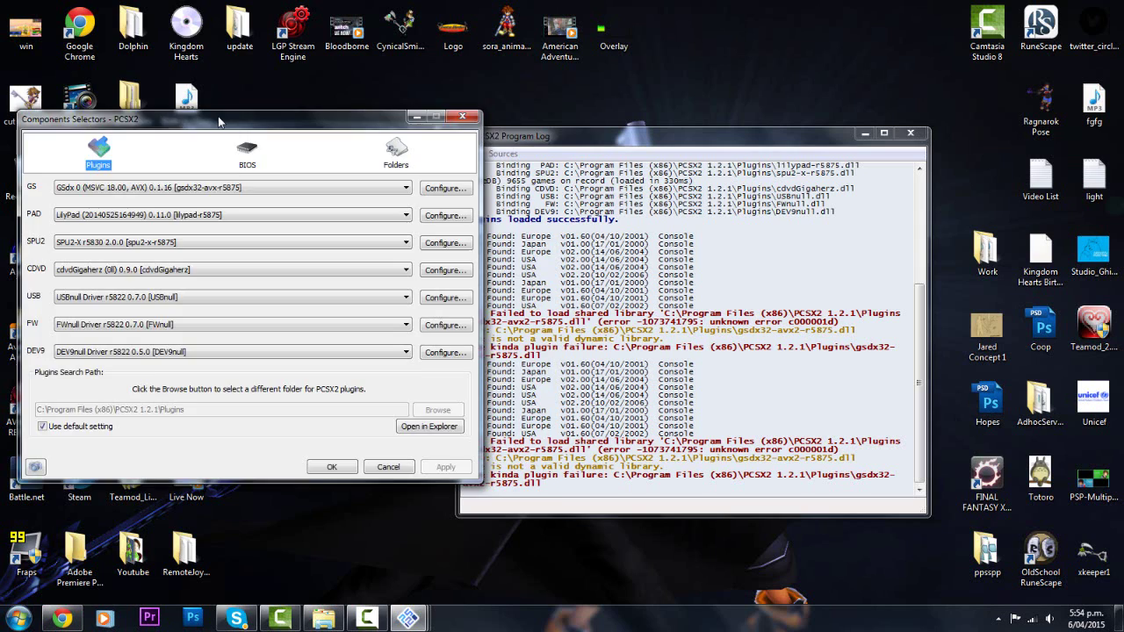
Step: Move the Components Selectors window away from the main PCSX2 window so both can be seen
{"action": "left_click_drag", "start_coordinate": [283, 121], "coordinate": [698, 111]}
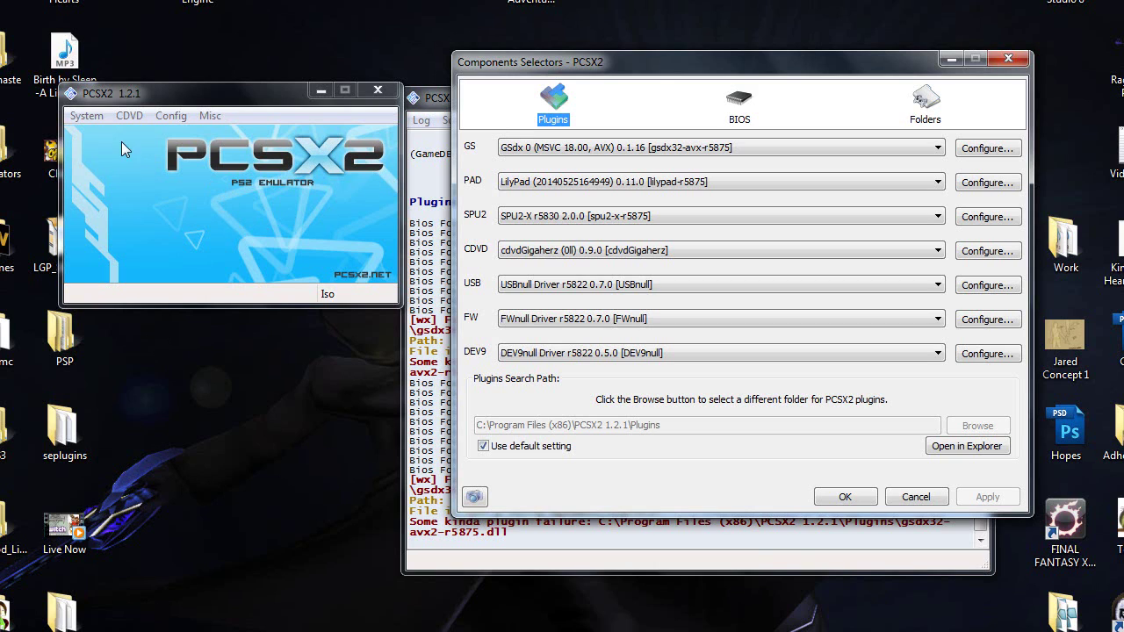
{"action": "left_click_drag", "start_coordinate": [617, 58], "coordinate": [554, 45]}
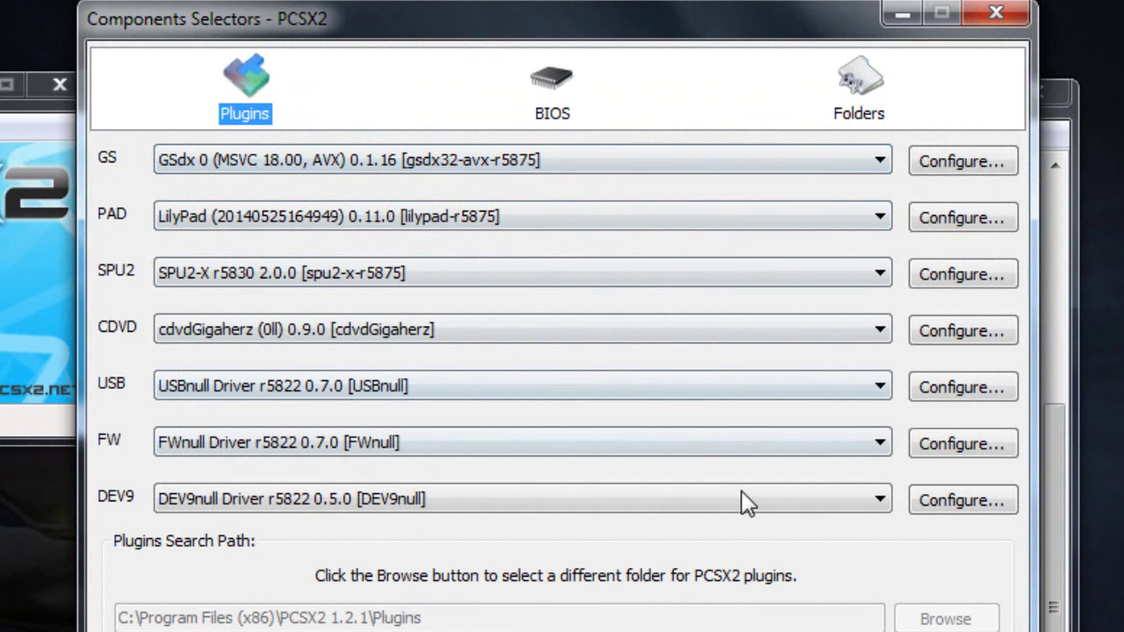
Step: Check which plugins are offered for GS and PAD in the Components Selectors window
{"action": "left_click", "coordinate": [636, 173]}
{"action": "left_click", "coordinate": [627, 159]}
{"action": "left_click", "coordinate": [603, 220]}
{"action": "left_click", "coordinate": [599, 216]}
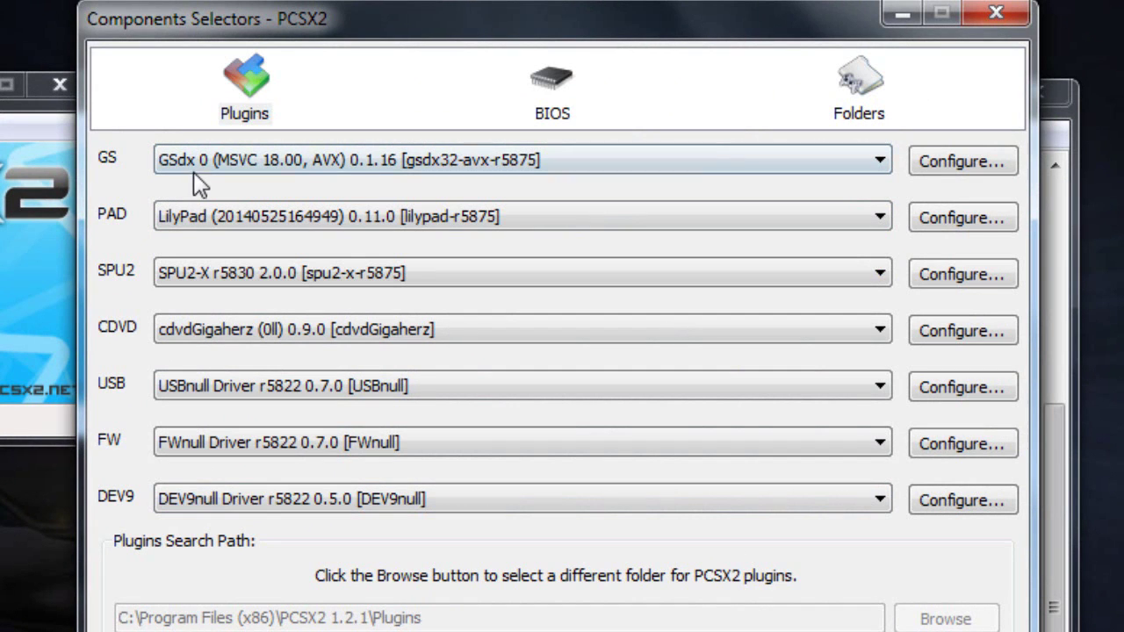
{"action": "left_click", "coordinate": [521, 163]}
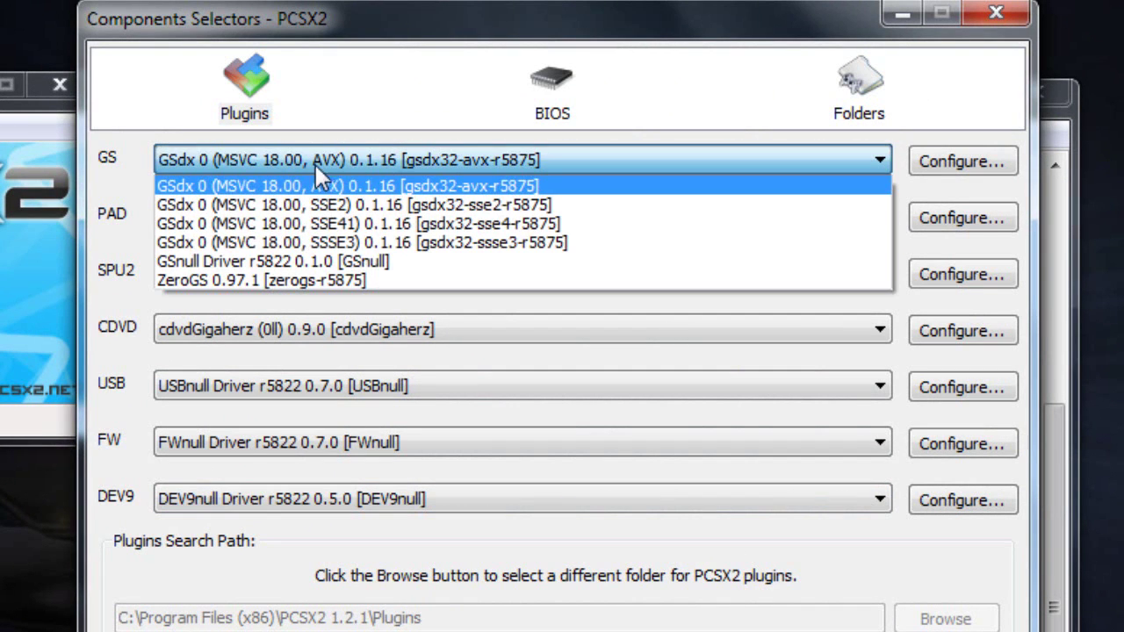
{"action": "left_click", "coordinate": [123, 184]}
{"action": "left_click", "coordinate": [194, 212]}
{"action": "left_click", "coordinate": [196, 212]}
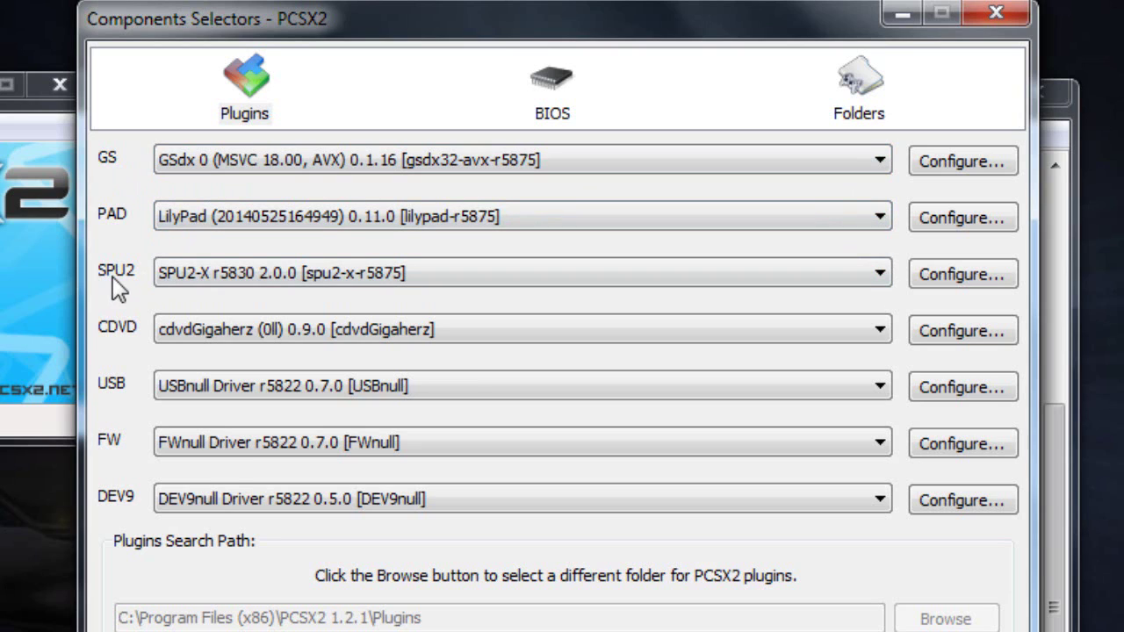
Step: Check which plugins are offered for SPU2 and CDVD
{"action": "left_click", "coordinate": [270, 277]}
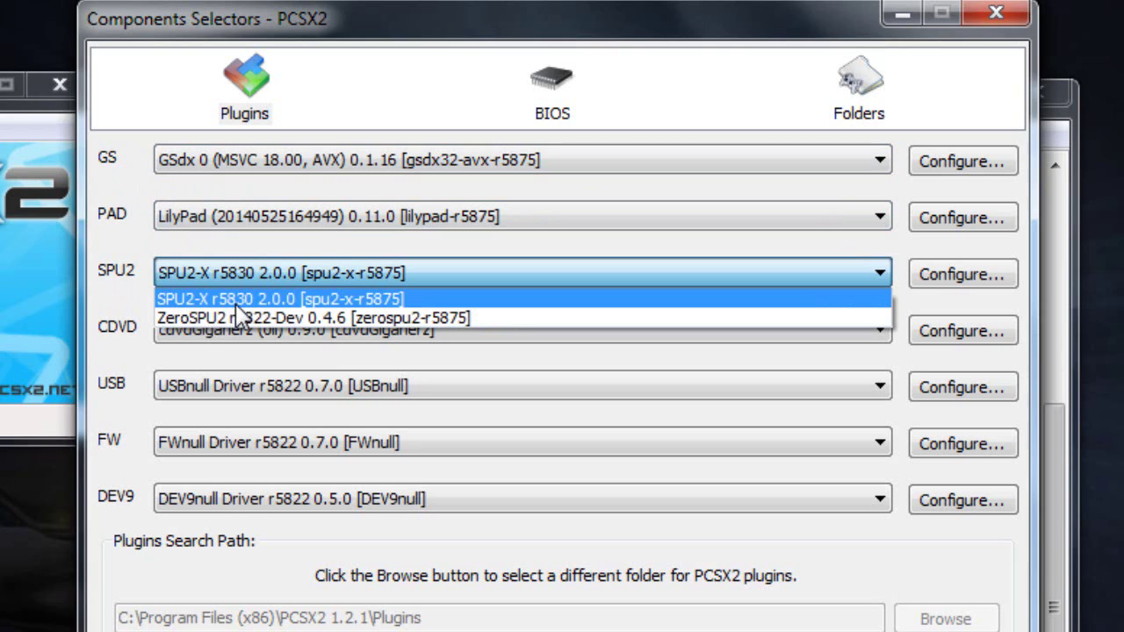
{"action": "left_click", "coordinate": [117, 225]}
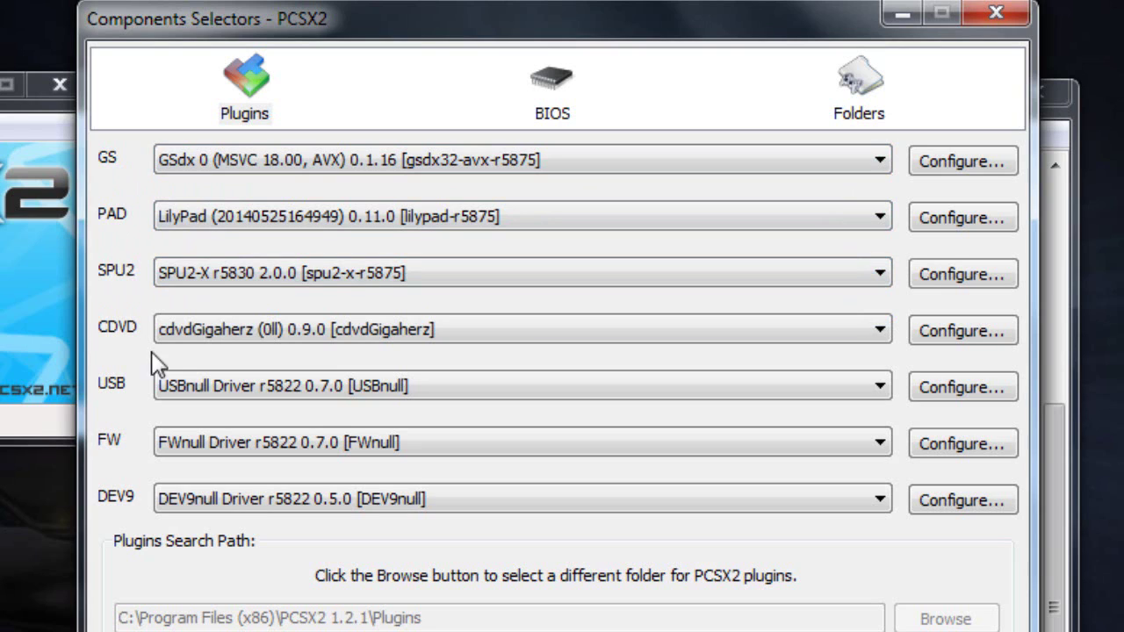
{"action": "left_click", "coordinate": [237, 332]}
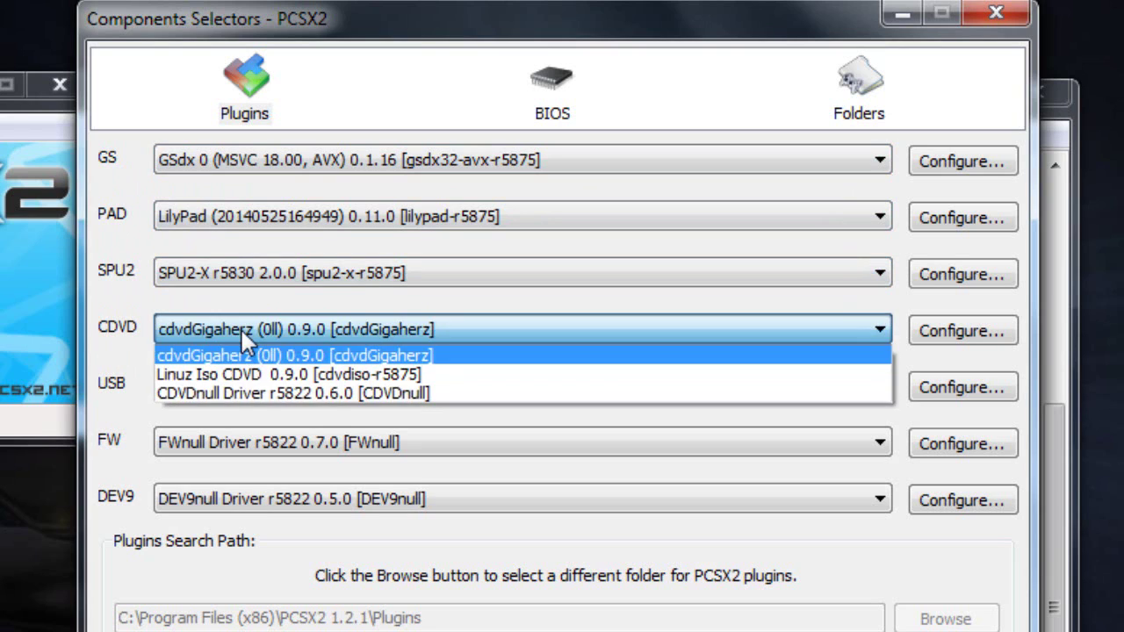
{"action": "left_click", "coordinate": [110, 334]}
Step: Check which drivers are offered for USB, FW and DEV9
{"action": "left_click", "coordinate": [195, 384]}
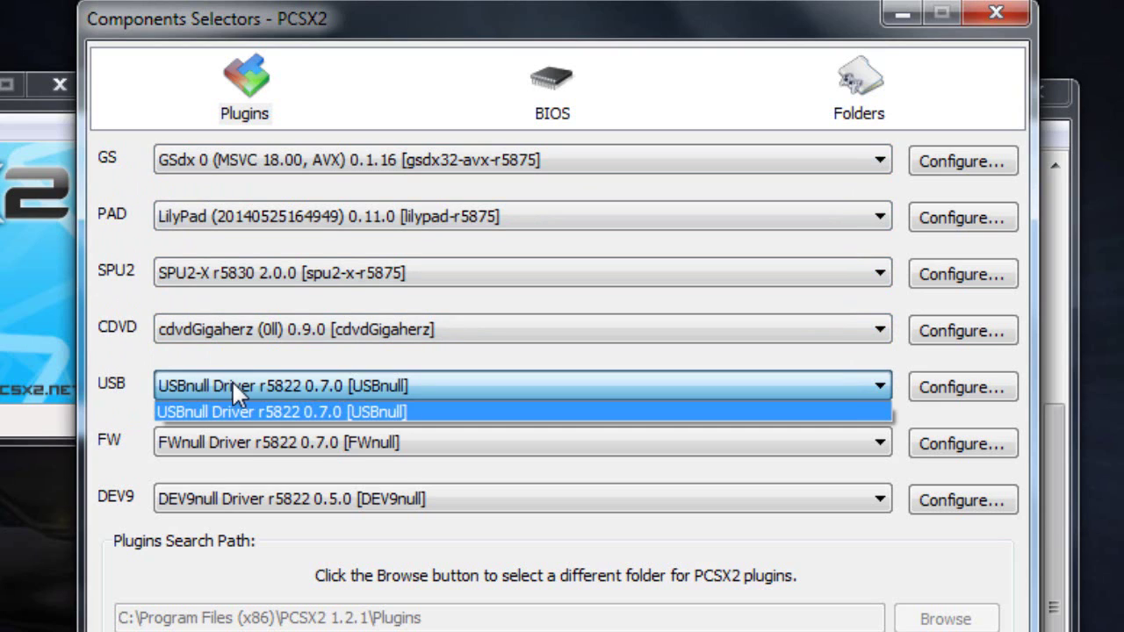
{"action": "left_click", "coordinate": [231, 382]}
{"action": "left_click", "coordinate": [189, 386]}
{"action": "left_click", "coordinate": [173, 386]}
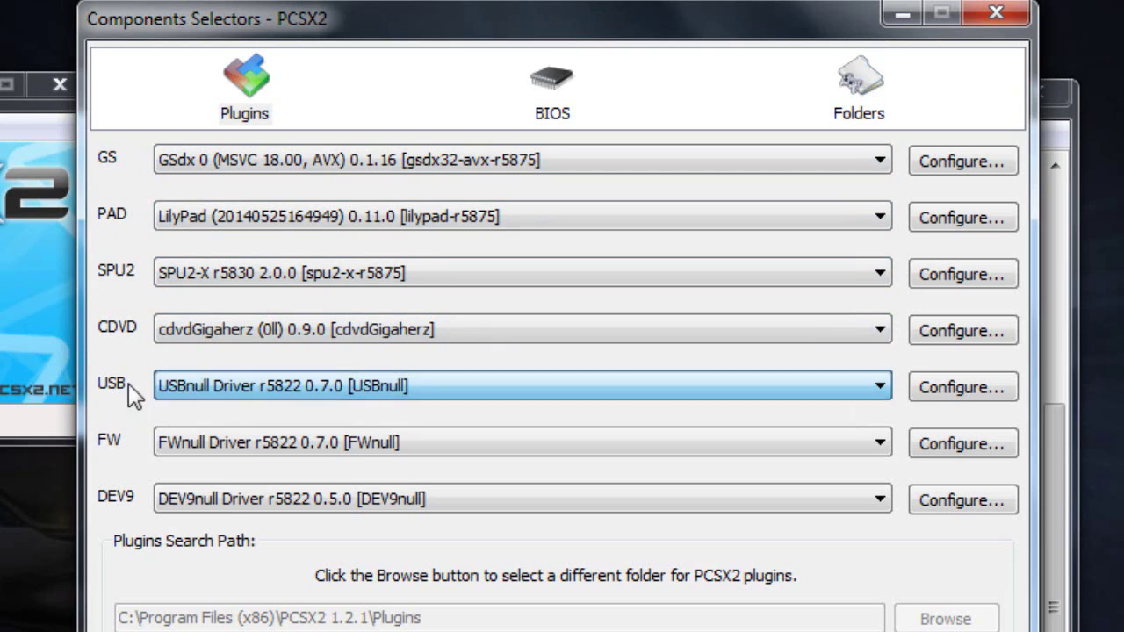
{"action": "left_click", "coordinate": [175, 443]}
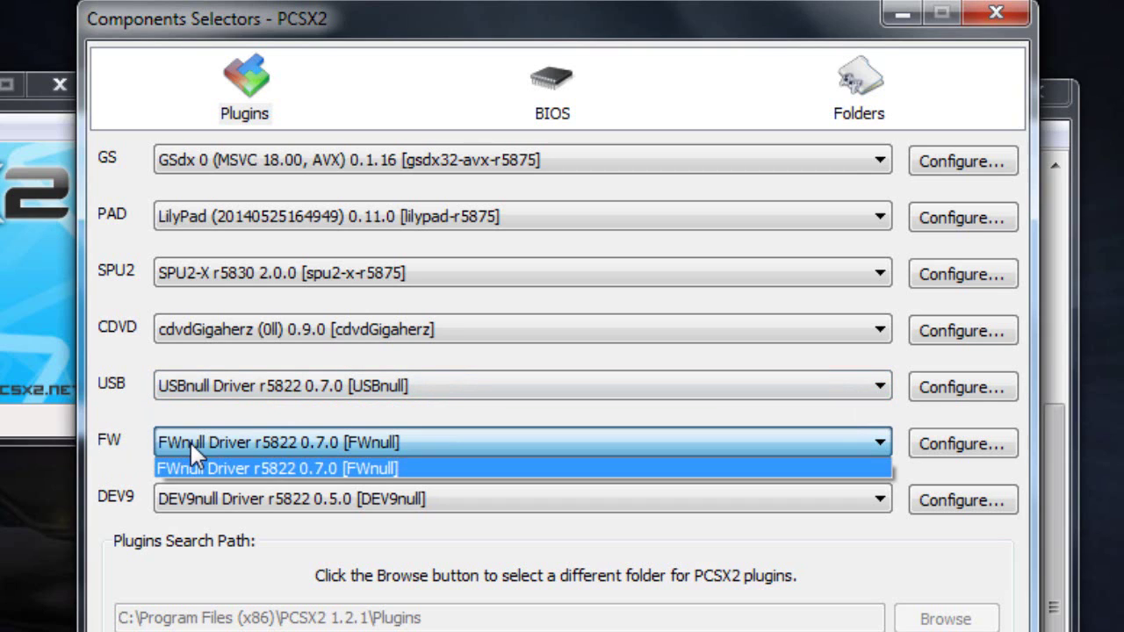
{"action": "left_click", "coordinate": [217, 435]}
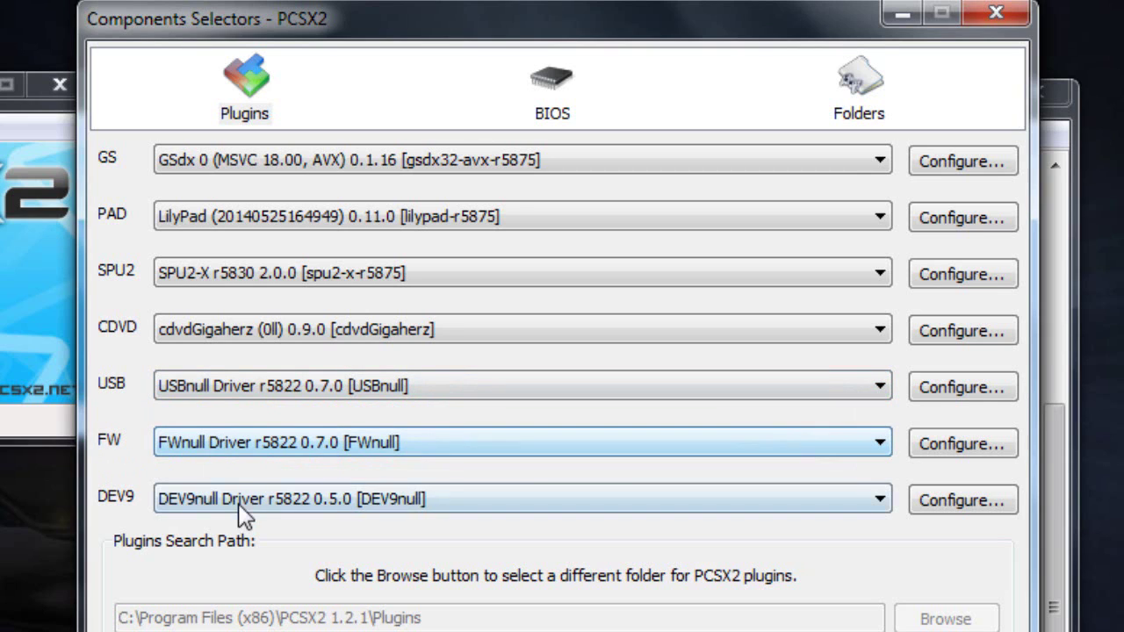
{"action": "left_click", "coordinate": [215, 499]}
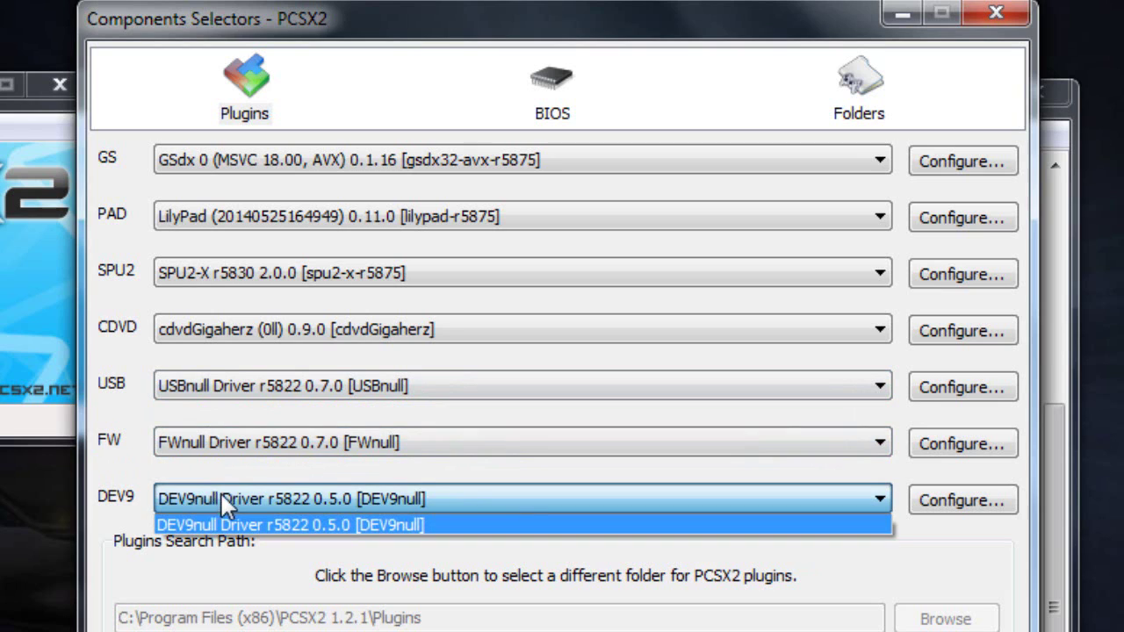
{"action": "left_click", "coordinate": [216, 492]}
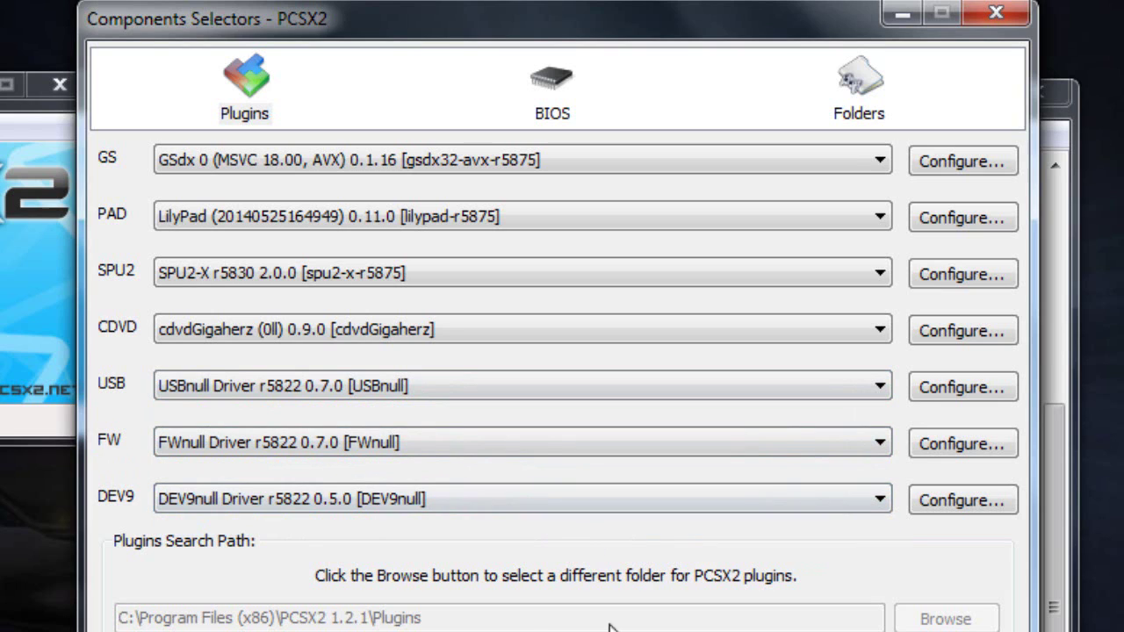
Step: Show the BIOS settings, and open the bios folder inside PCSX2 in the Documents library
{"action": "left_click", "coordinate": [555, 84]}
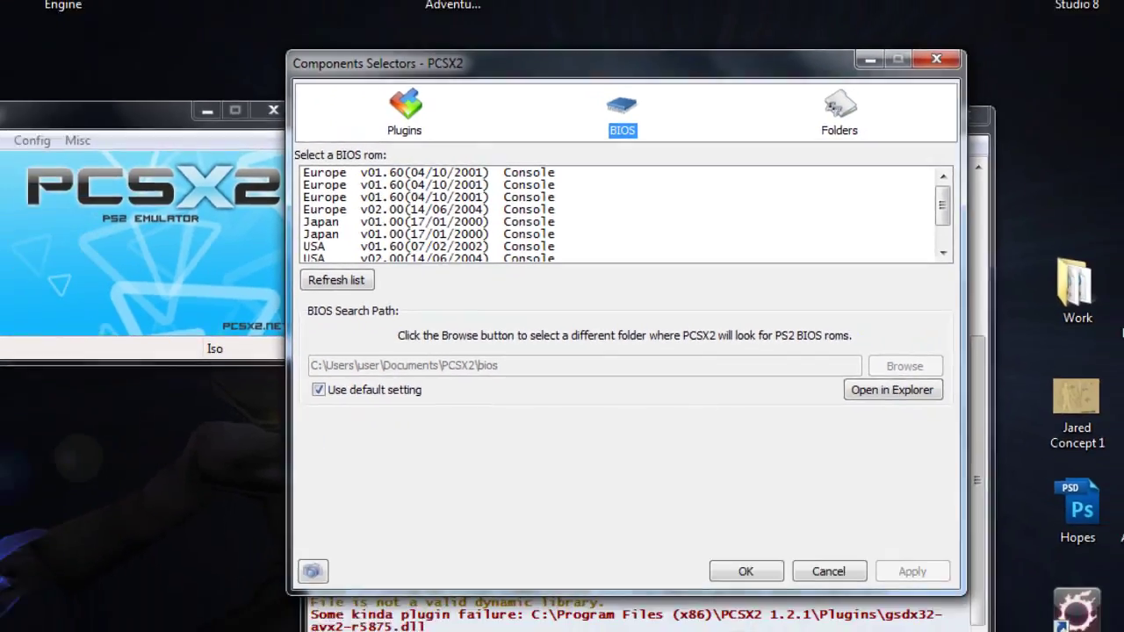
{"action": "key", "text": "super"}
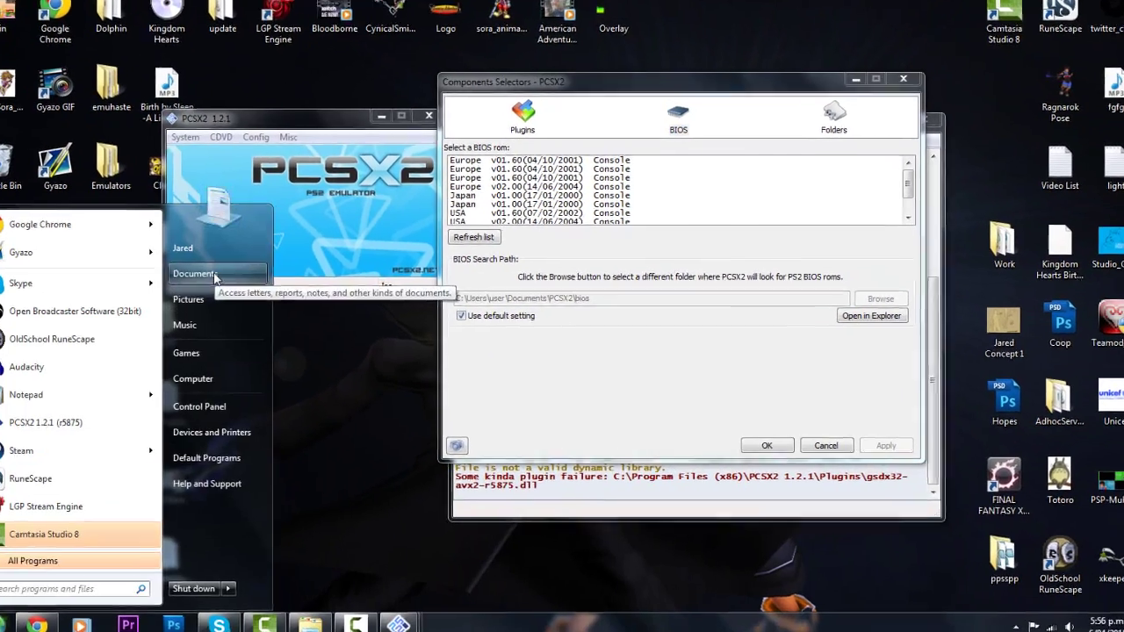
{"action": "left_click", "coordinate": [211, 275]}
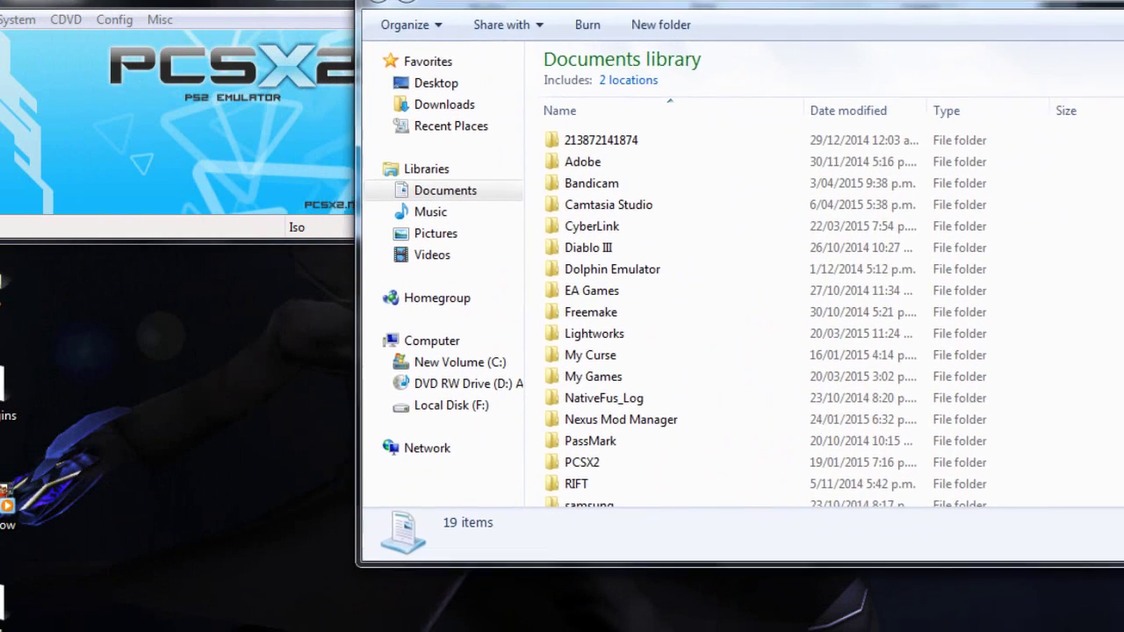
{"action": "left_click", "coordinate": [654, 355]}
{"action": "scroll", "coordinate": [658, 388], "scroll_direction": "down", "scroll_amount": 1}
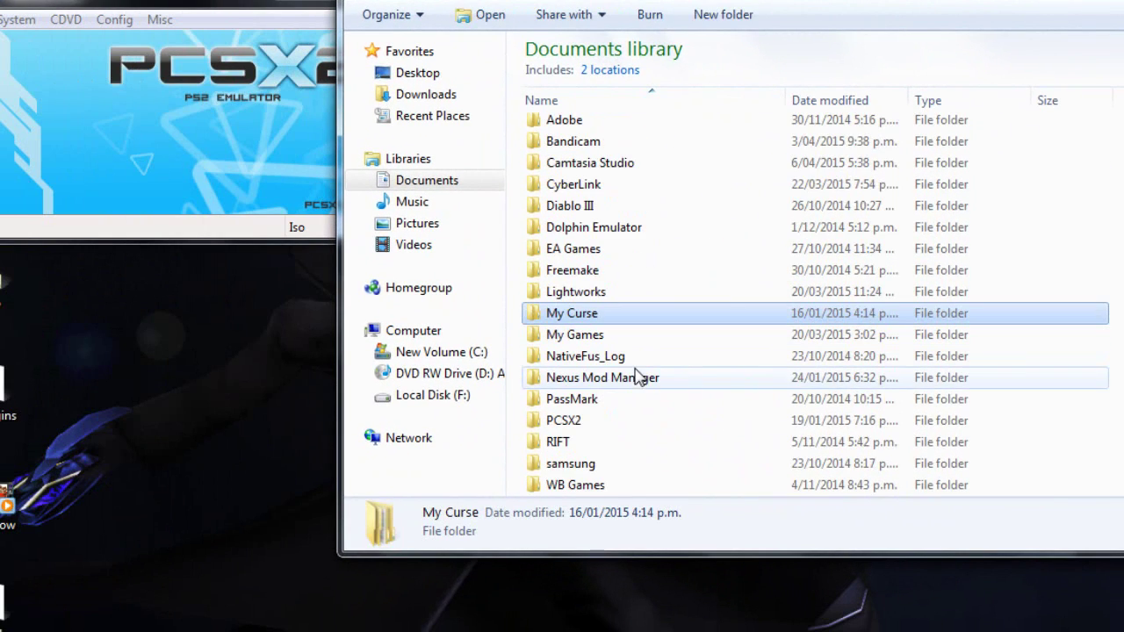
{"action": "double_click", "coordinate": [602, 422]}
{"action": "left_click", "coordinate": [569, 136]}
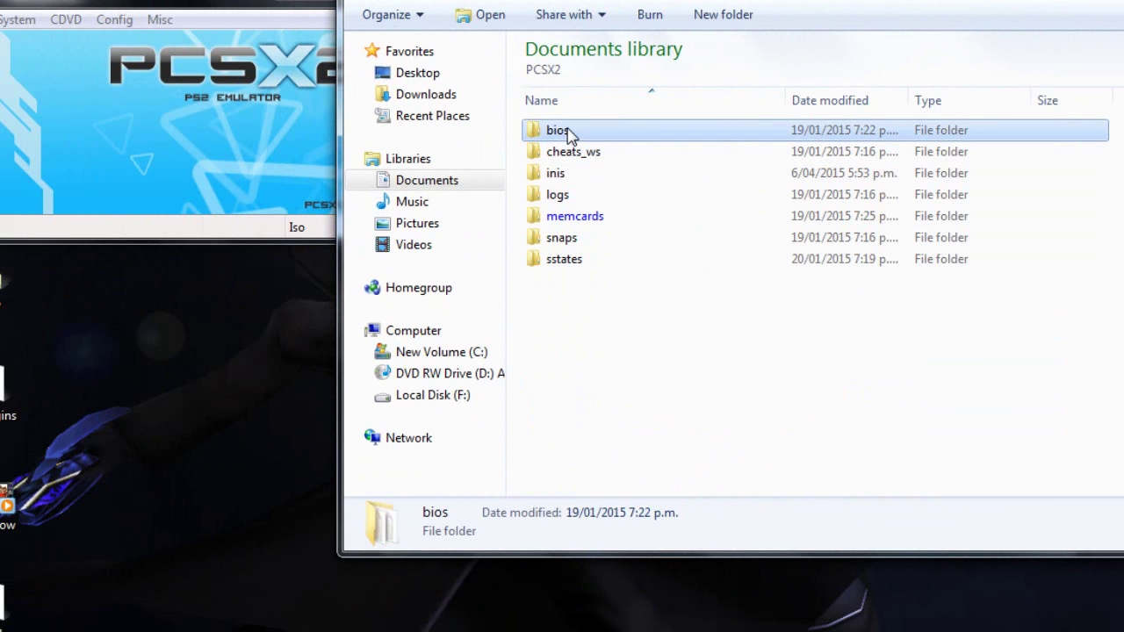
{"action": "double_click", "coordinate": [569, 133]}
Step: Look through the files in the bios folder, return to the PCSX2 folder and close the Explorer window
{"action": "scroll", "coordinate": [635, 283], "scroll_direction": "down", "scroll_amount": 3}
{"action": "scroll", "coordinate": [635, 258], "scroll_direction": "up", "scroll_amount": 3}
{"action": "scroll", "coordinate": [532, 228], "scroll_direction": "down", "scroll_amount": 7}
{"action": "scroll", "coordinate": [532, 228], "scroll_direction": "up", "scroll_amount": 7}
{"action": "left_click", "coordinate": [362, 4]}
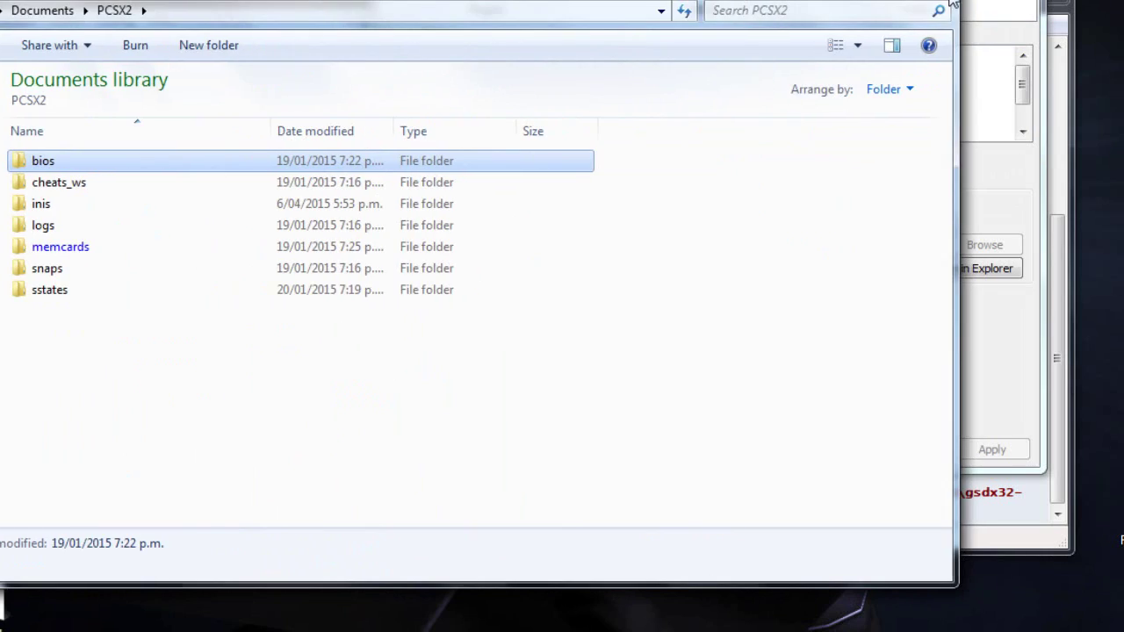
{"action": "left_click", "coordinate": [953, 5]}
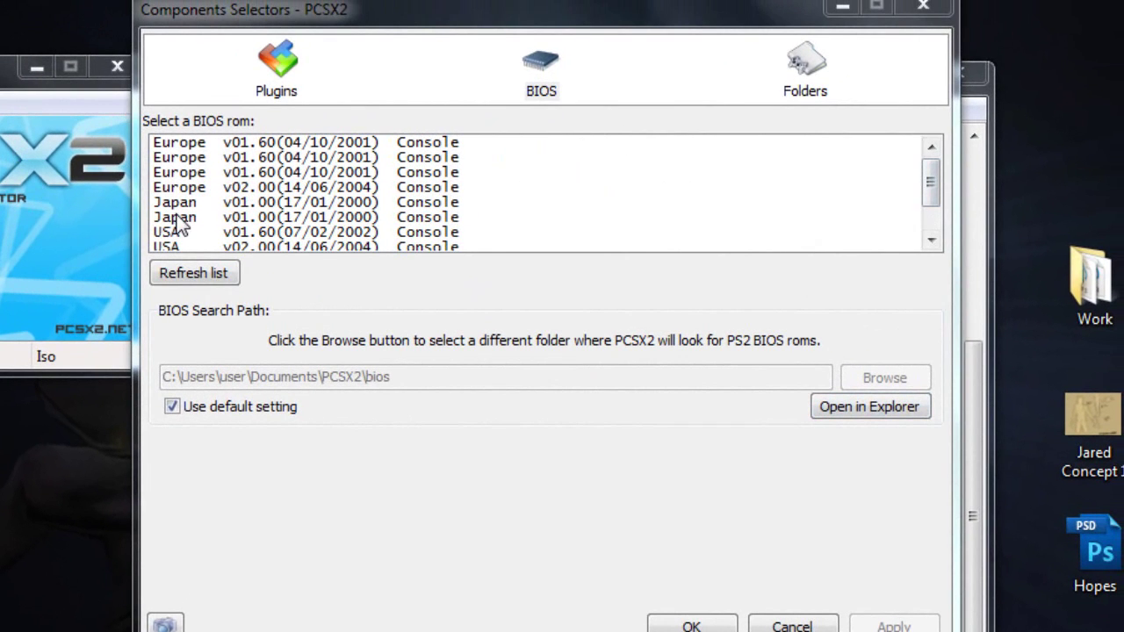
Step: Open the BIOS search path folder in Explorer, go back up to the PCSX2 folder and close the window
{"action": "left_click", "coordinate": [845, 409]}
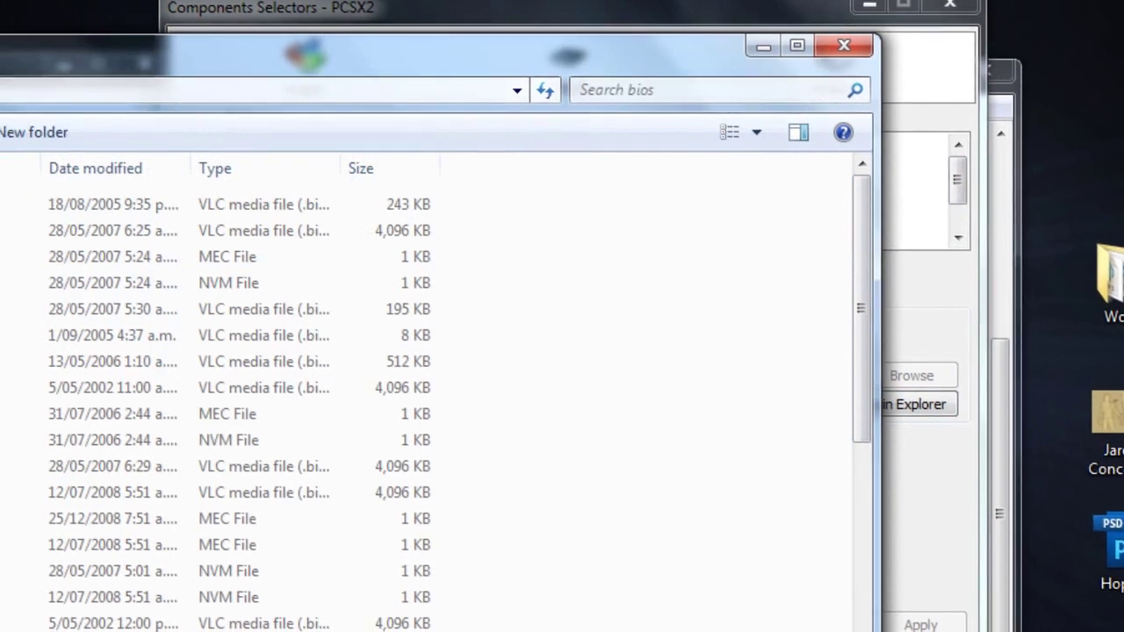
{"action": "left_click", "coordinate": [56, 74]}
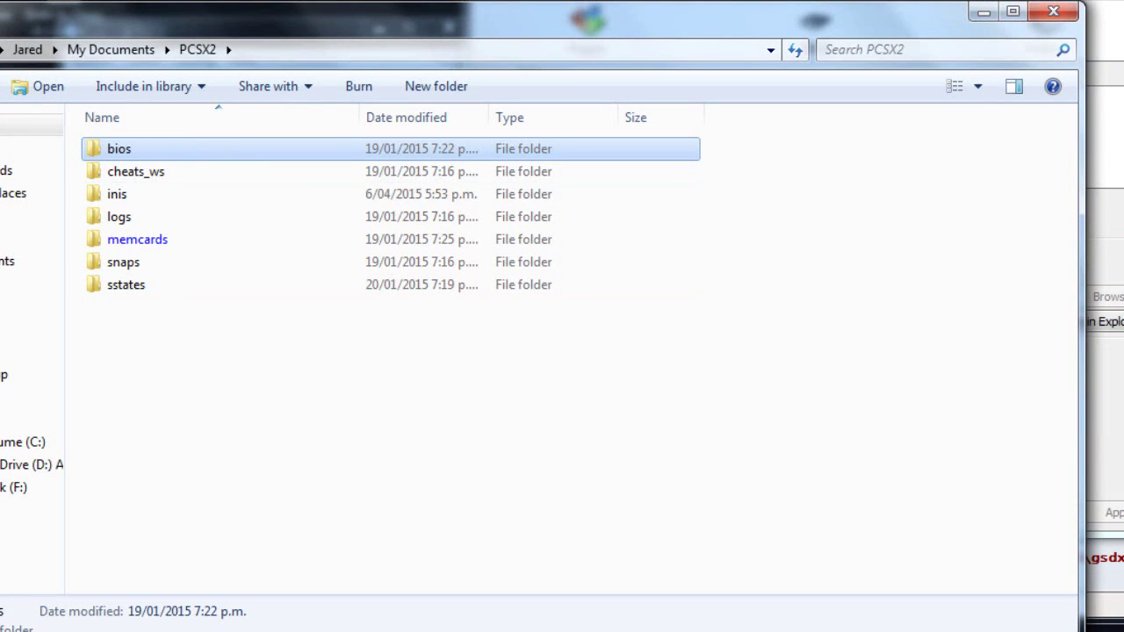
{"action": "left_click", "coordinate": [1056, 11]}
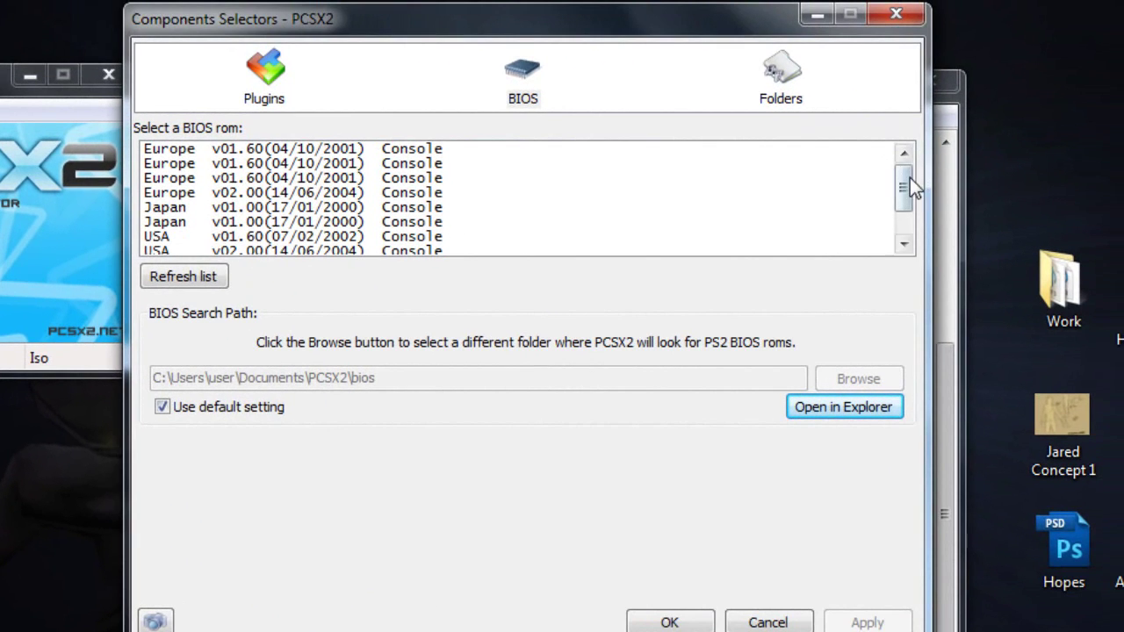
Step: Look through the list of BIOS roms and select the first Japan v01.00(17/01/2000) Console entry
{"action": "left_click_drag", "start_coordinate": [1036, 153], "coordinate": [1035, 196]}
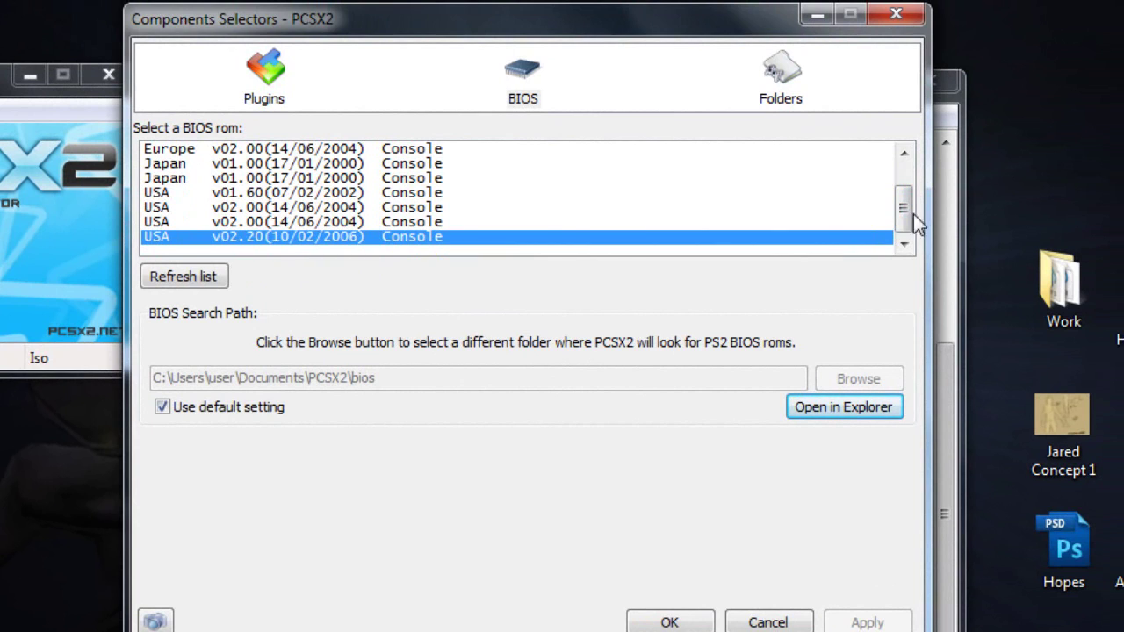
{"action": "left_click_drag", "start_coordinate": [907, 209], "coordinate": [894, 185]}
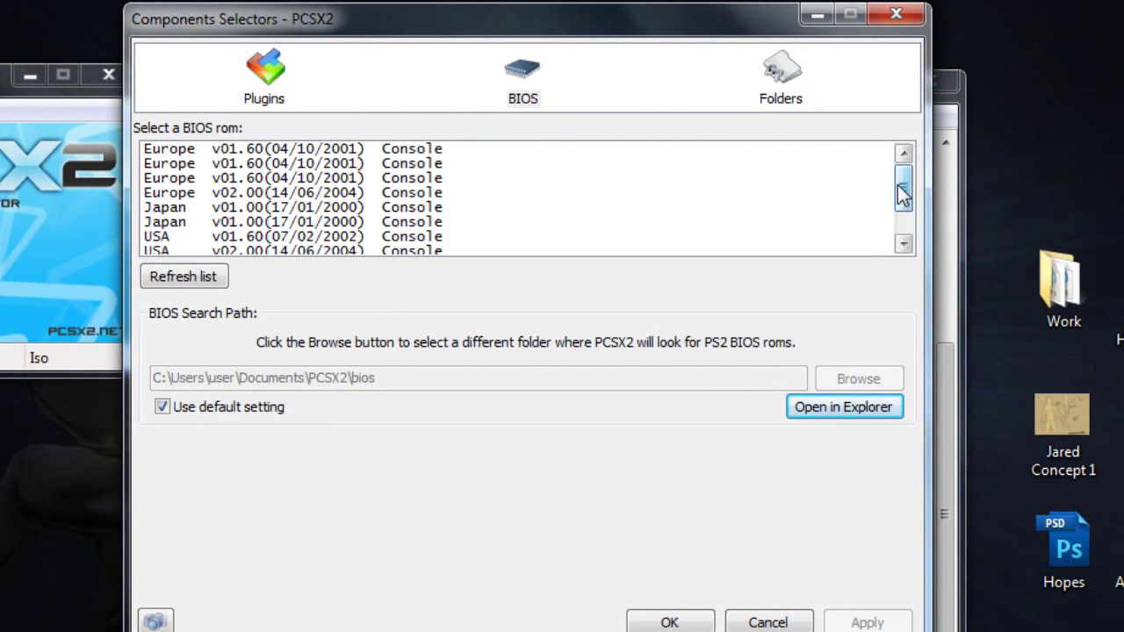
{"action": "mouse_move", "coordinate": [902, 195]}
{"action": "left_mouse_down"}
{"action": "mouse_move", "coordinate": [901, 213]}
{"action": "mouse_move", "coordinate": [896, 201]}
{"action": "left_mouse_up"}
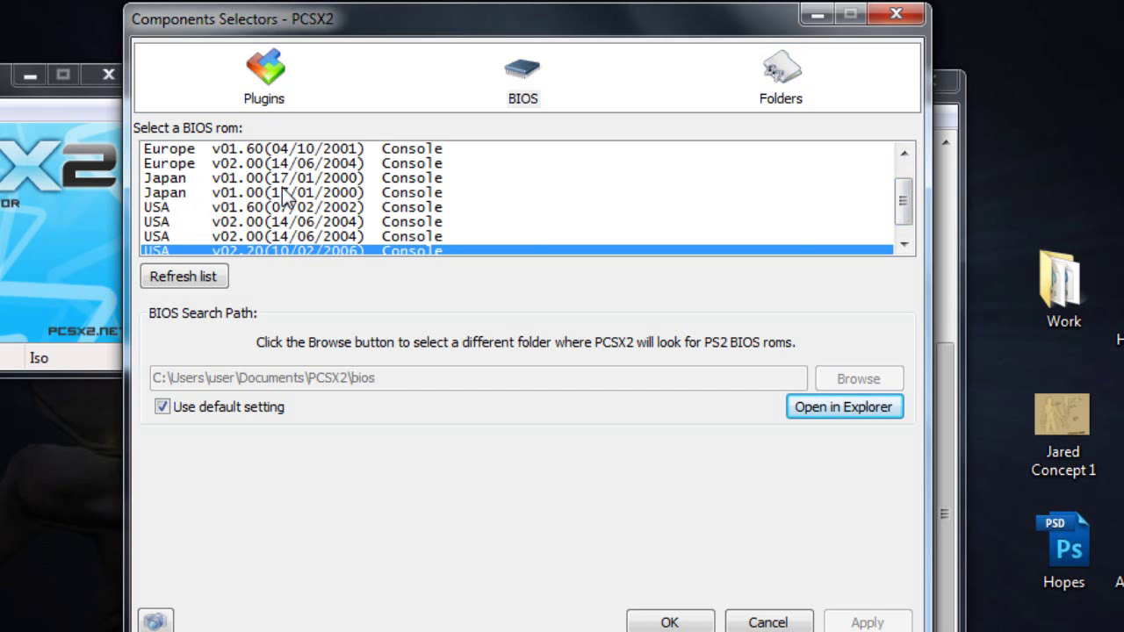
{"action": "left_click", "coordinate": [320, 195]}
{"action": "left_click", "coordinate": [206, 179]}
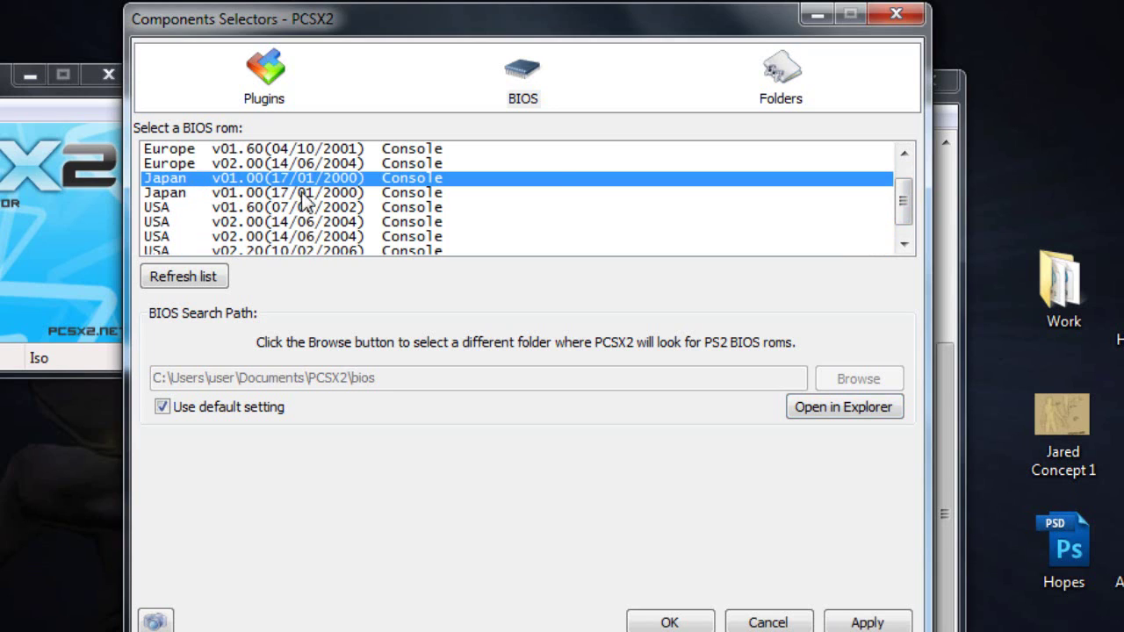
Step: Select the USA v02.20(10/02/2006) Console BIOS rom and close the Components Selectors dialog
{"action": "left_click_drag", "start_coordinate": [912, 195], "coordinate": [909, 212]}
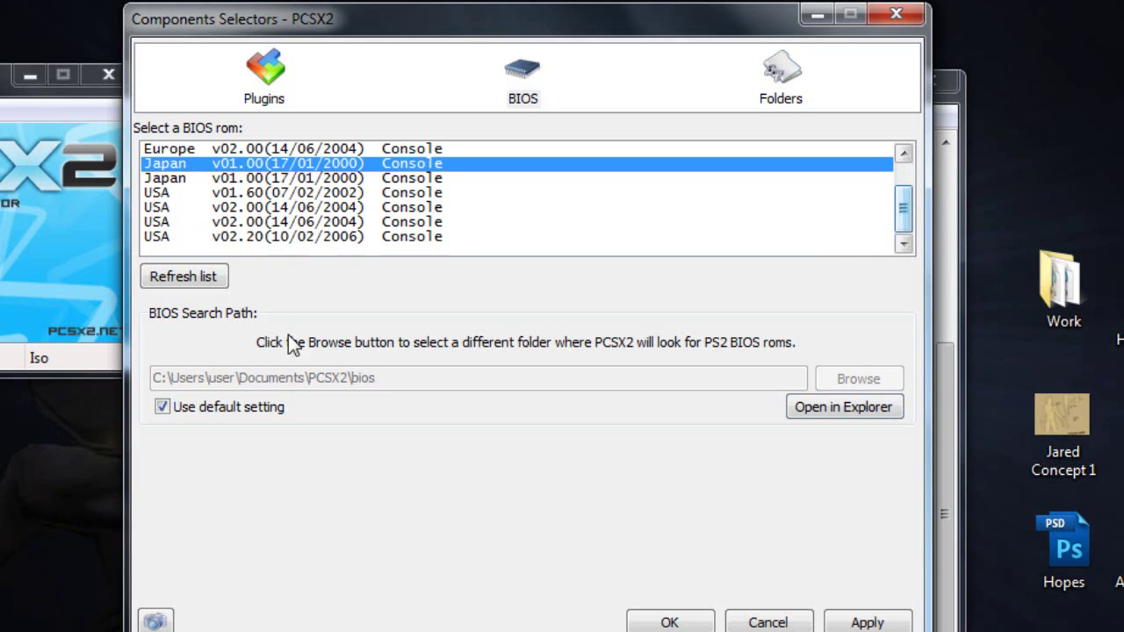
{"action": "left_click", "coordinate": [267, 236]}
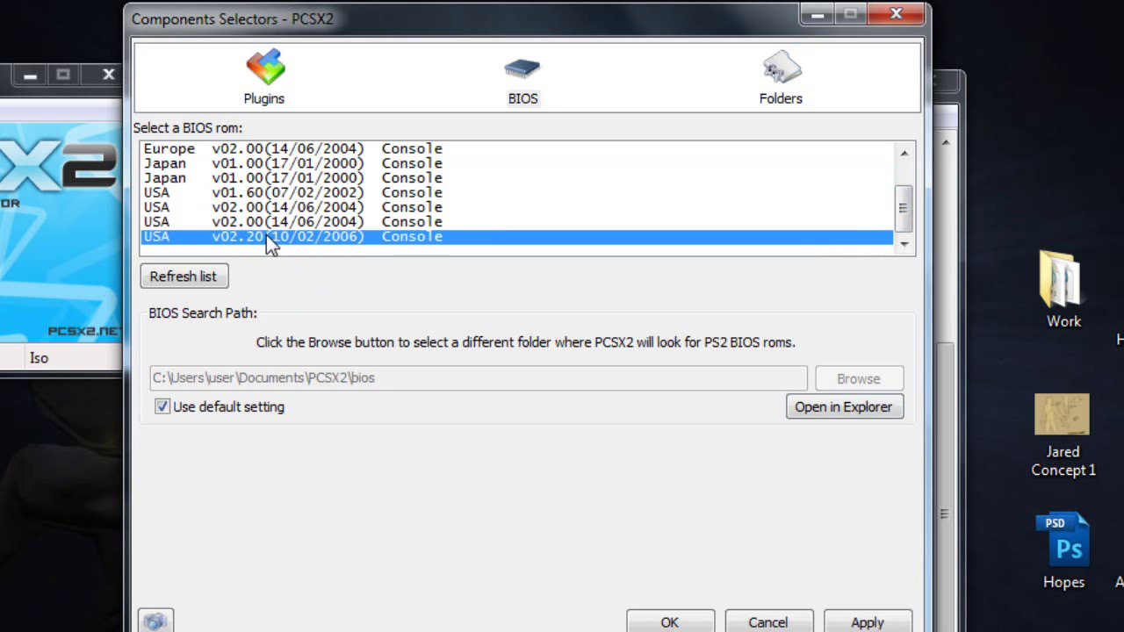
{"action": "left_click", "coordinate": [900, 14]}
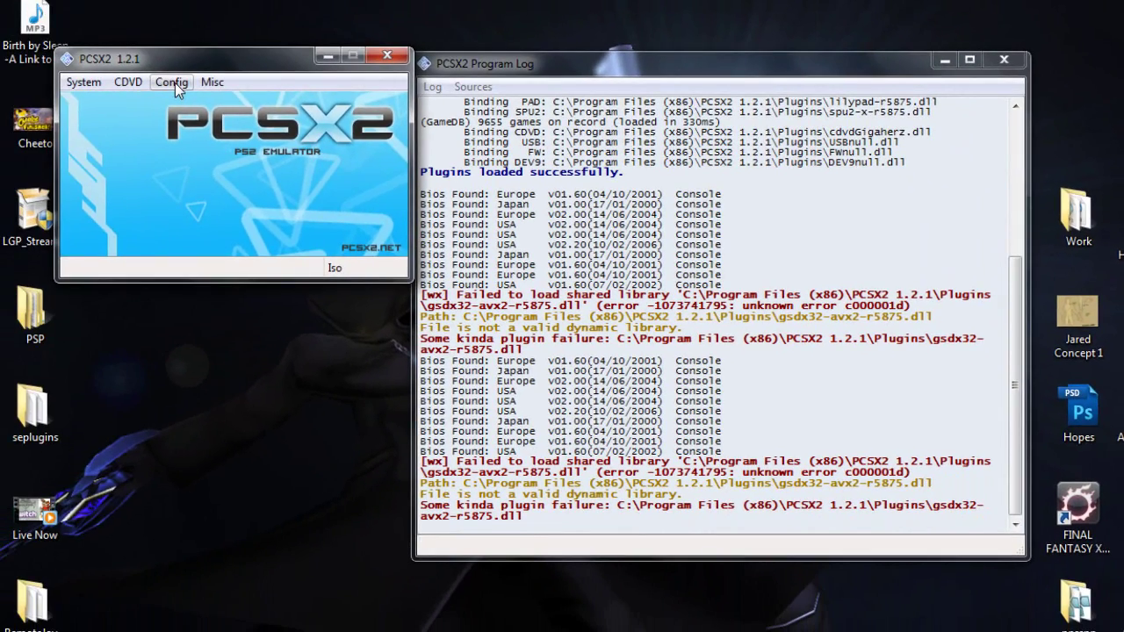
Step: Open the MotioninJoy gamepad tool and move its window so the quick config page is fully in view
{"action": "left_click", "coordinate": [175, 82]}
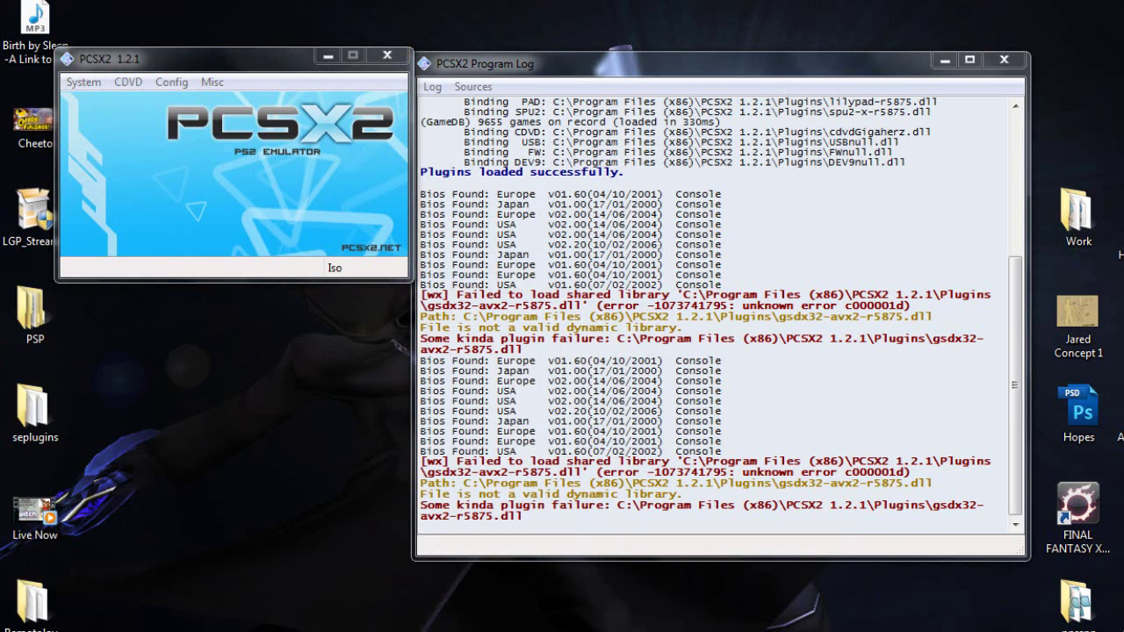
{"action": "key", "text": "super"}
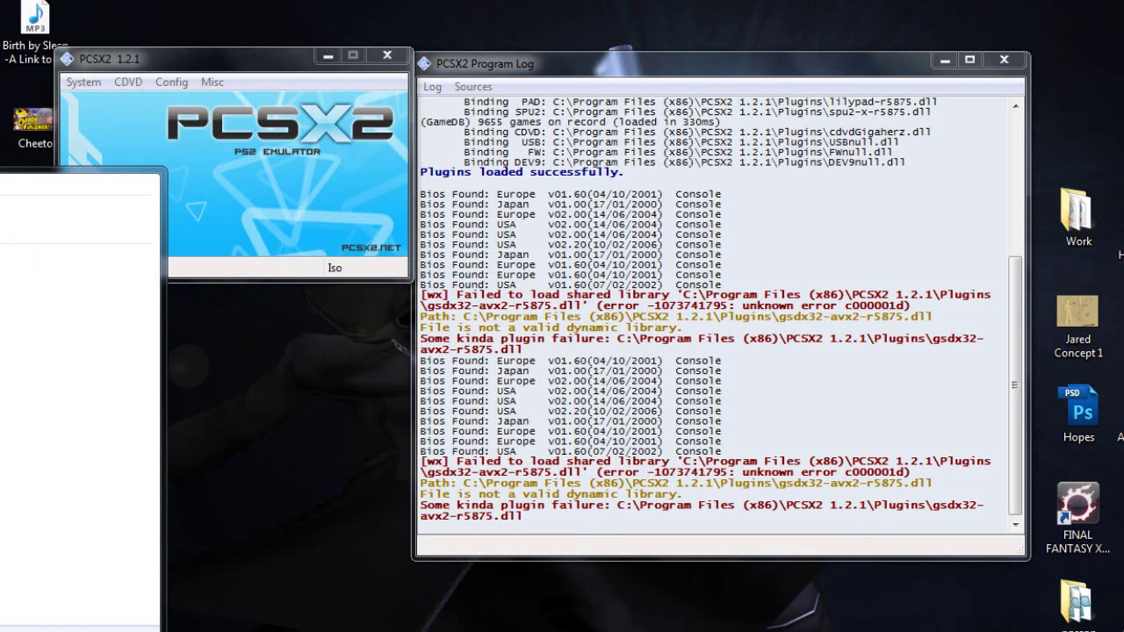
{"action": "key", "text": "Return"}
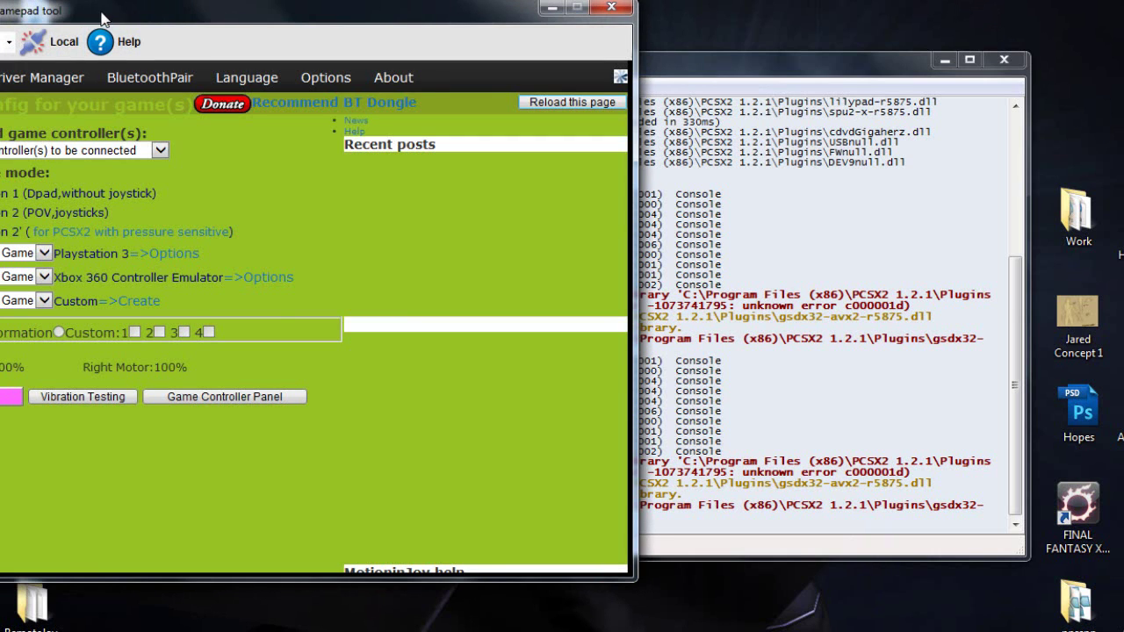
{"action": "left_click_drag", "start_coordinate": [103, 18], "coordinate": [774, 28]}
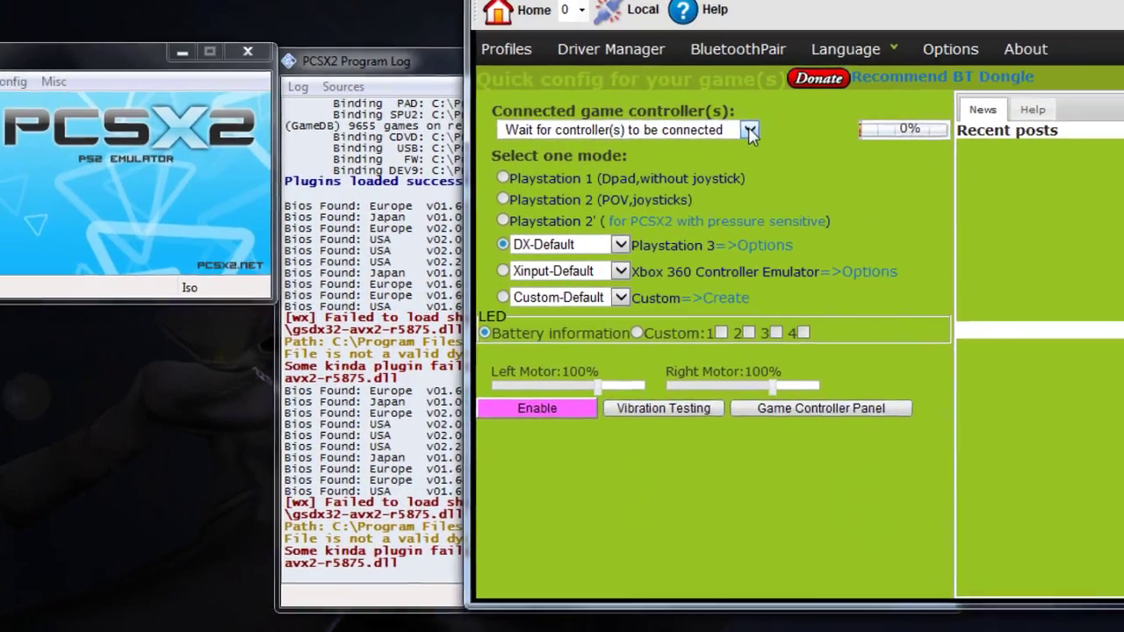
Step: Check the connected game controllers list, choose the Playstation 2' mode for PCSX2 with pressure sensitive, and move the gamepad tool aside
{"action": "left_click", "coordinate": [839, 130]}
{"action": "left_click", "coordinate": [618, 140]}
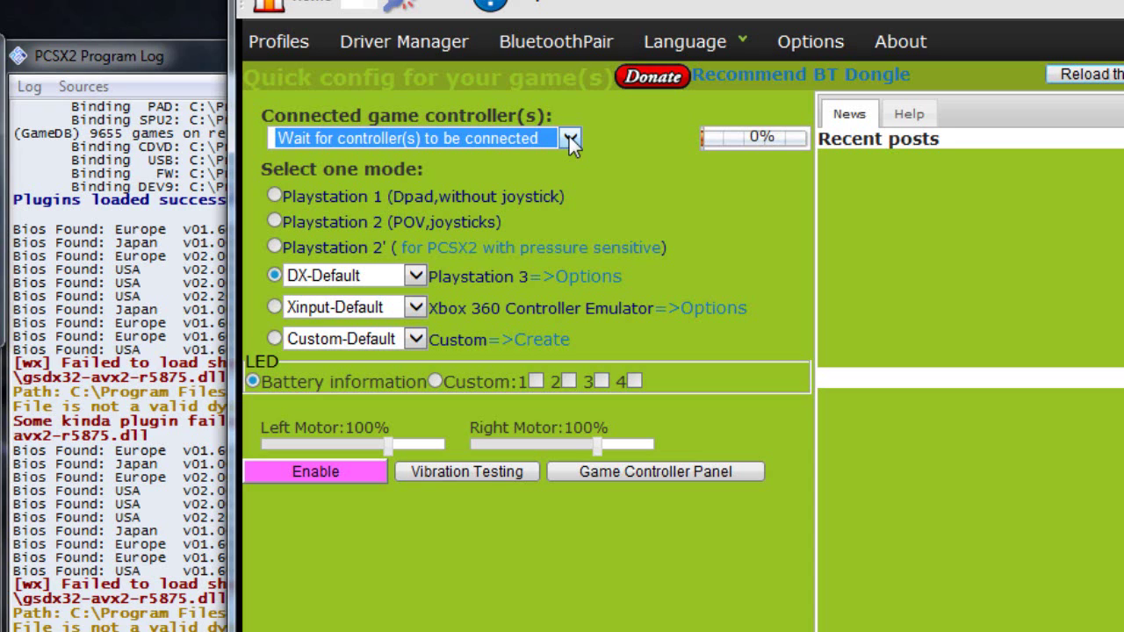
{"action": "left_click", "coordinate": [571, 140]}
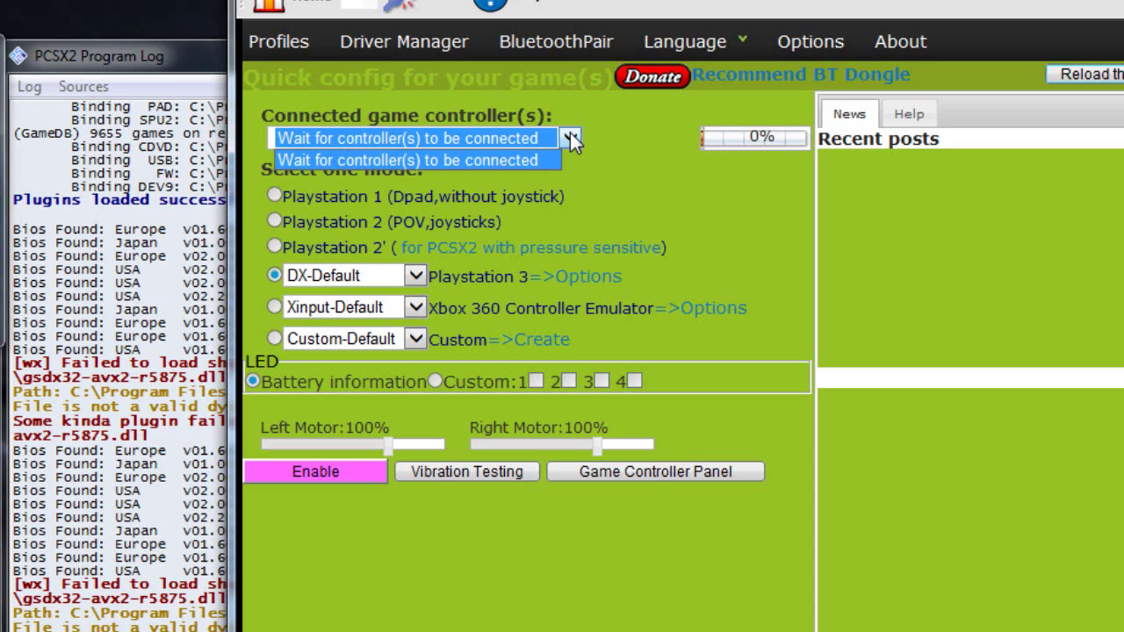
{"action": "left_click", "coordinate": [571, 141]}
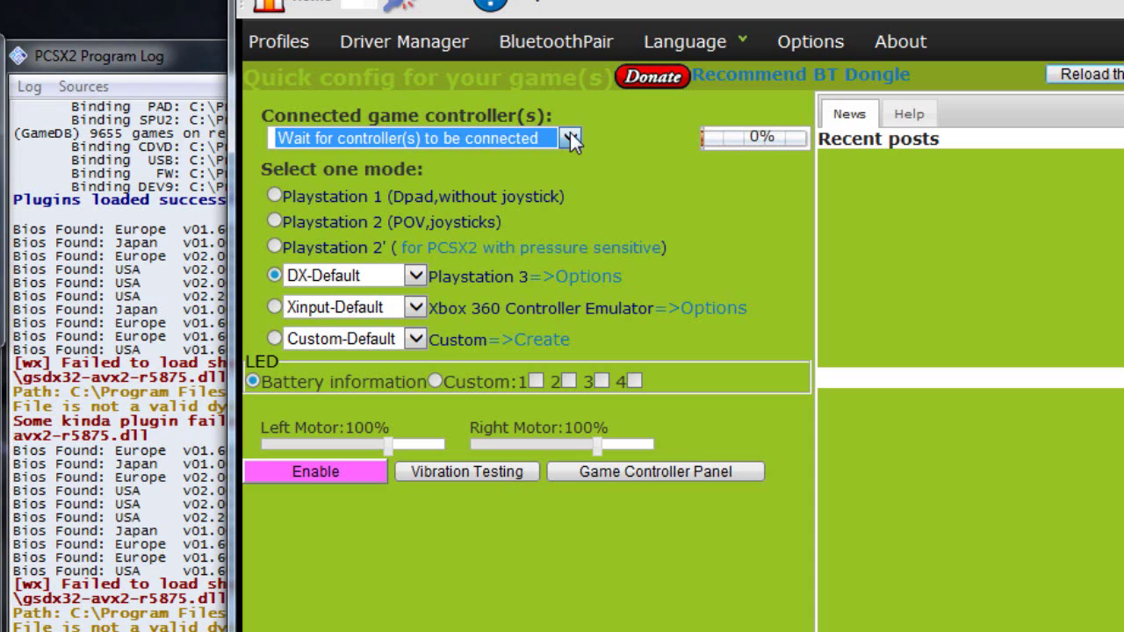
{"action": "left_click", "coordinate": [274, 247]}
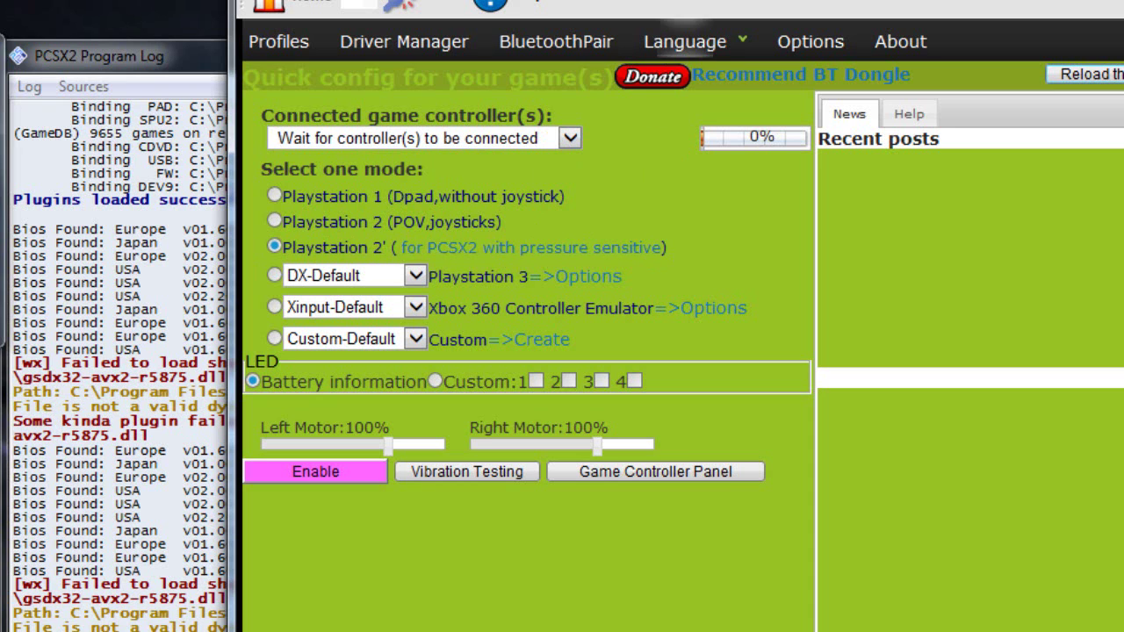
{"action": "left_click_drag", "start_coordinate": [667, 19], "coordinate": [514, 35]}
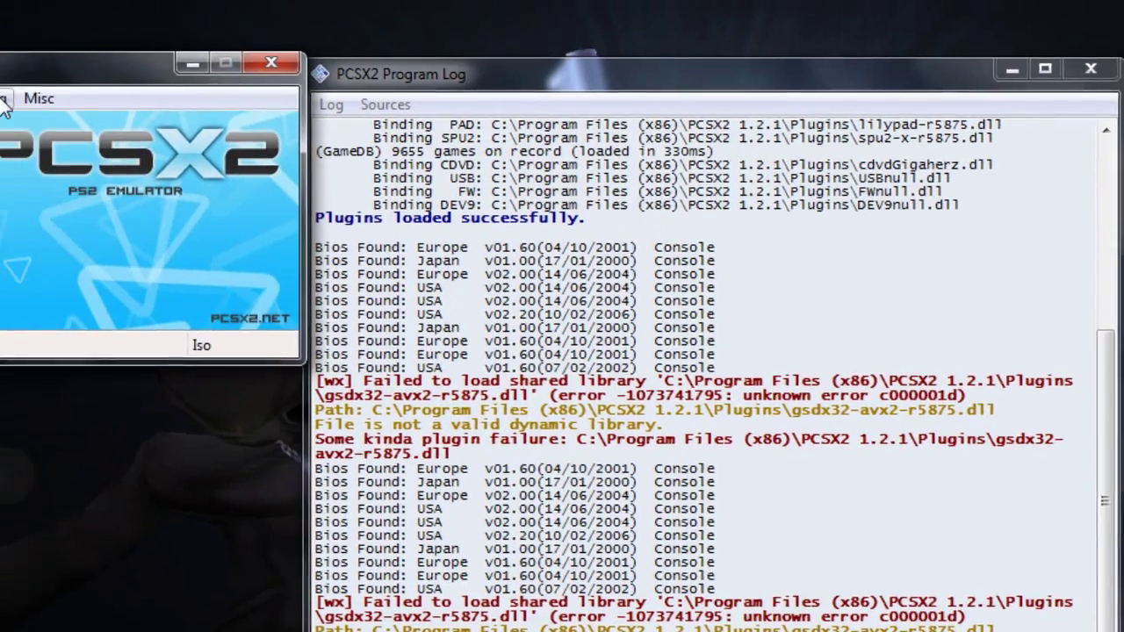
Step: Open the LilyPad controller plugin settings, review the Pad 1 button bindings and accept the dialog
{"action": "left_click", "coordinate": [322, 117]}
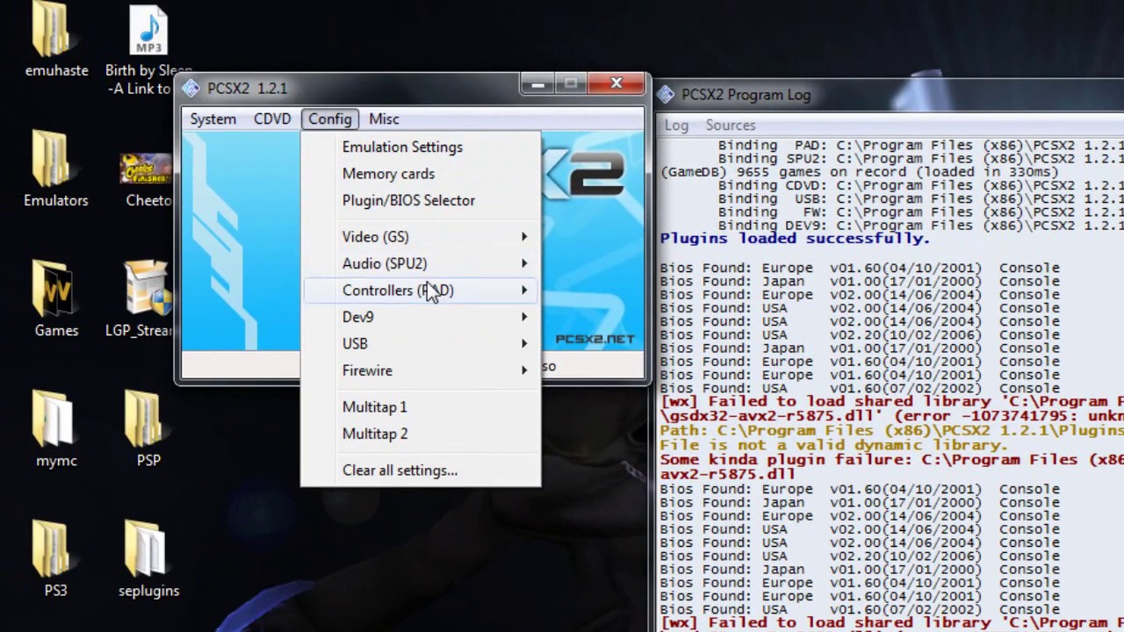
{"action": "mouse_move", "coordinate": [365, 297]}
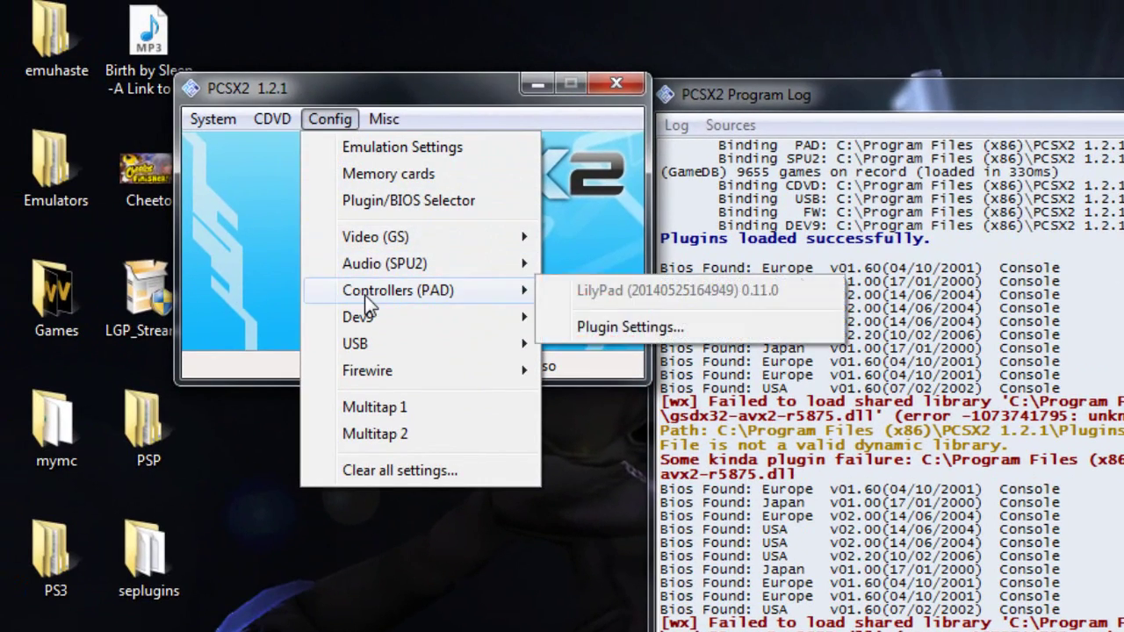
{"action": "left_click", "coordinate": [605, 326]}
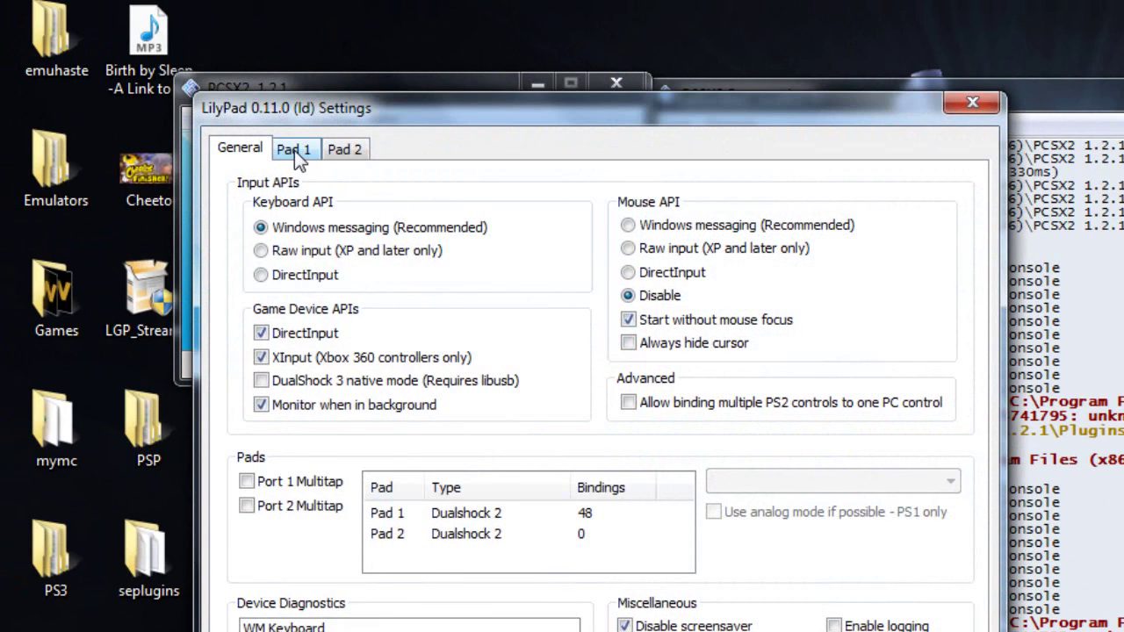
{"action": "left_click", "coordinate": [294, 150]}
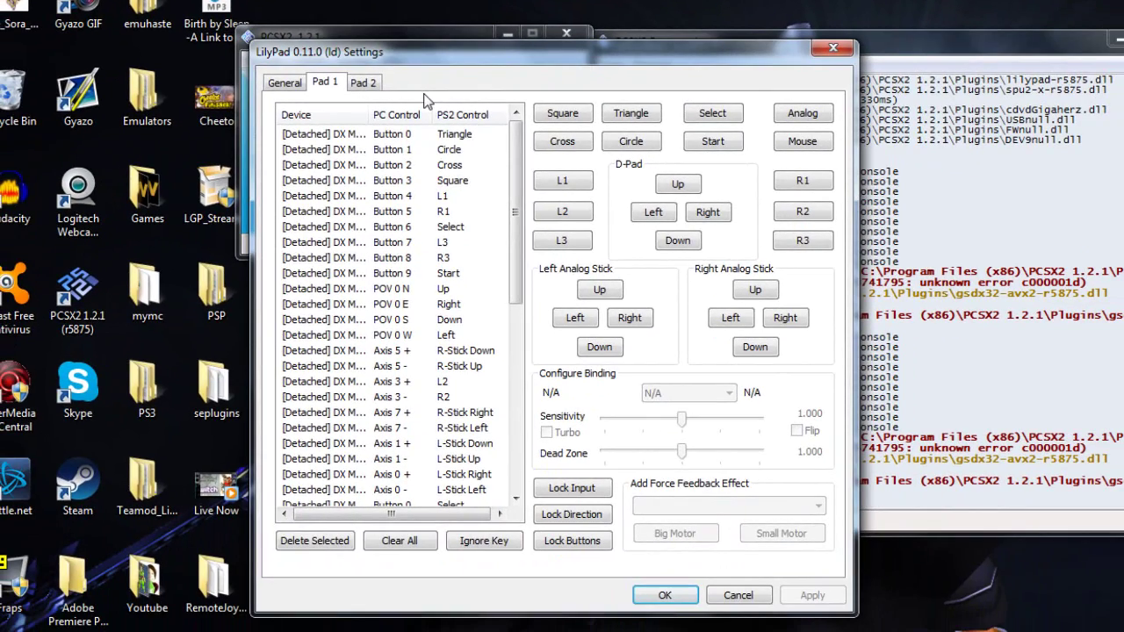
{"action": "left_click", "coordinate": [656, 213]}
{"action": "left_click", "coordinate": [756, 292]}
{"action": "left_click", "coordinate": [802, 183]}
{"action": "left_click", "coordinate": [663, 595]}
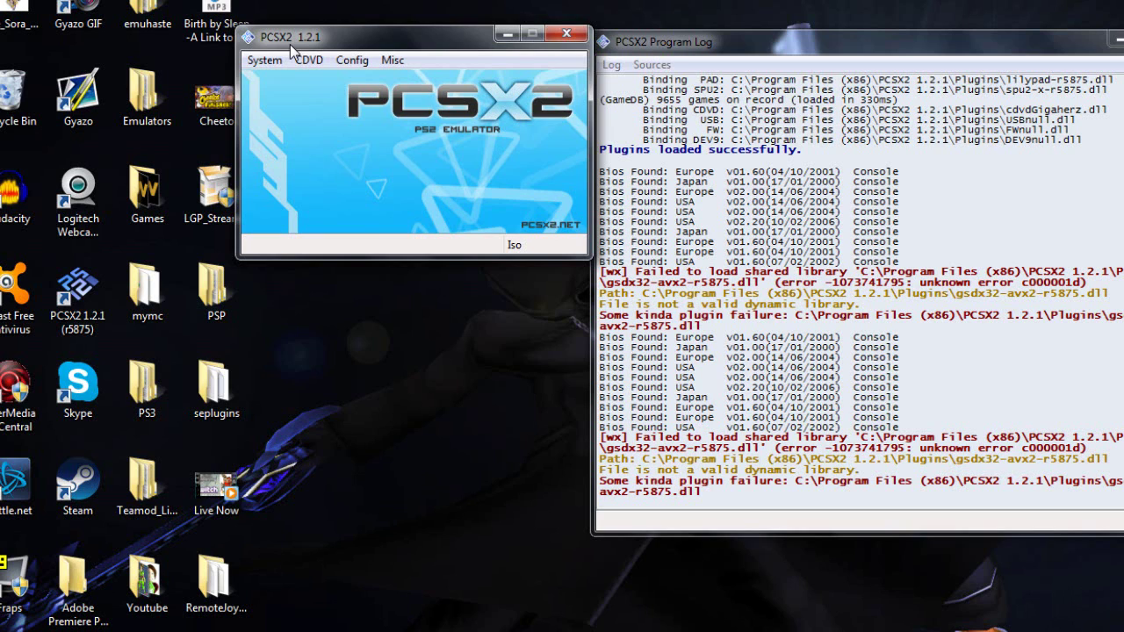
{"action": "left_click", "coordinate": [264, 60]}
{"action": "mouse_move", "coordinate": [316, 59]}
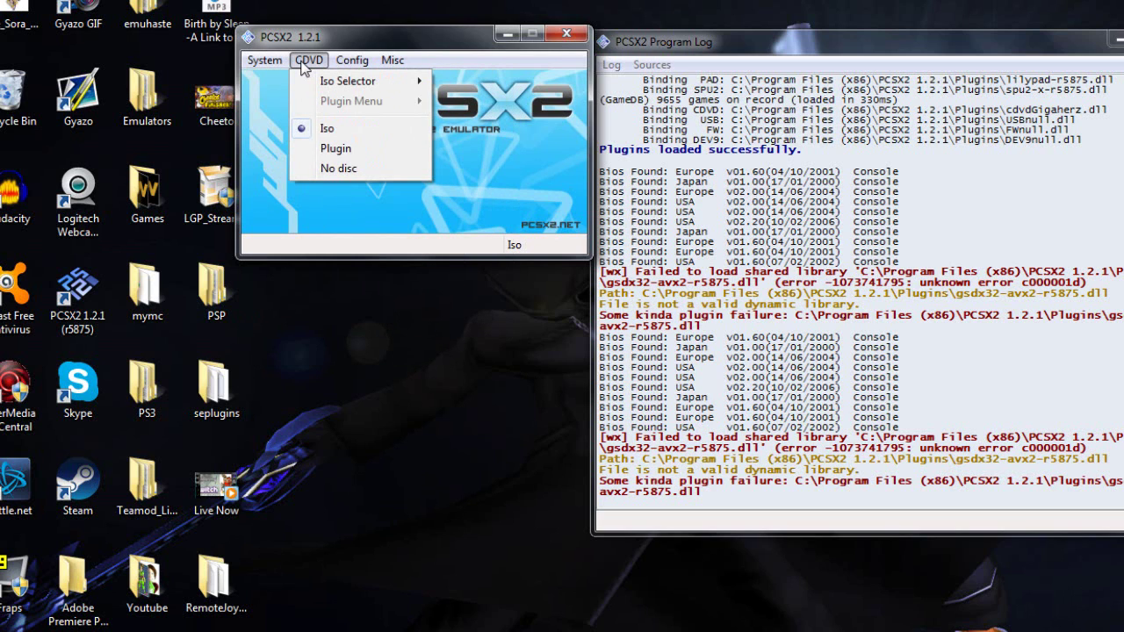
{"action": "left_click", "coordinate": [294, 37]}
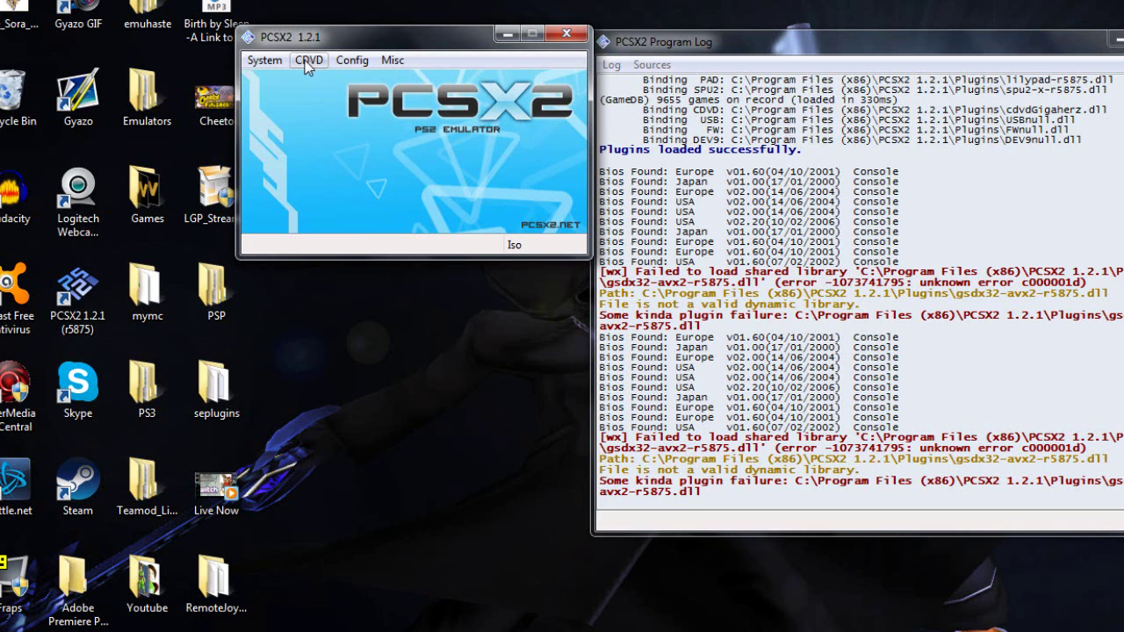
Step: Load Kingdom Hearts II Final Mix from the PCSX2 Games folder as the CDVD source iso and check that it is selected
{"action": "left_click", "coordinate": [264, 59]}
{"action": "mouse_move", "coordinate": [309, 62]}
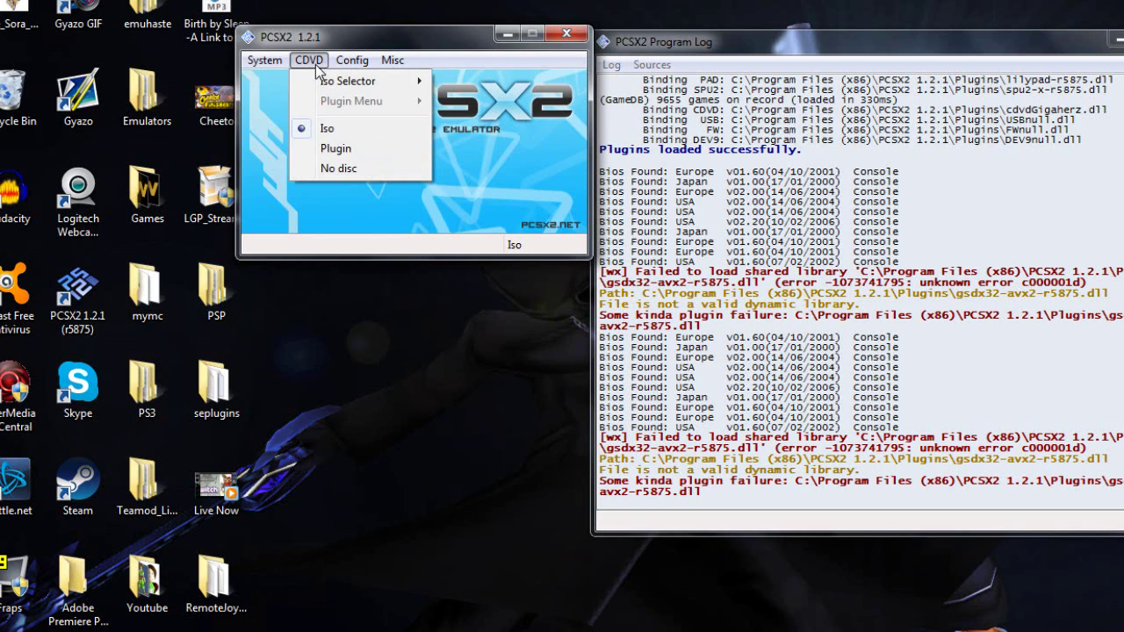
{"action": "mouse_move", "coordinate": [318, 81]}
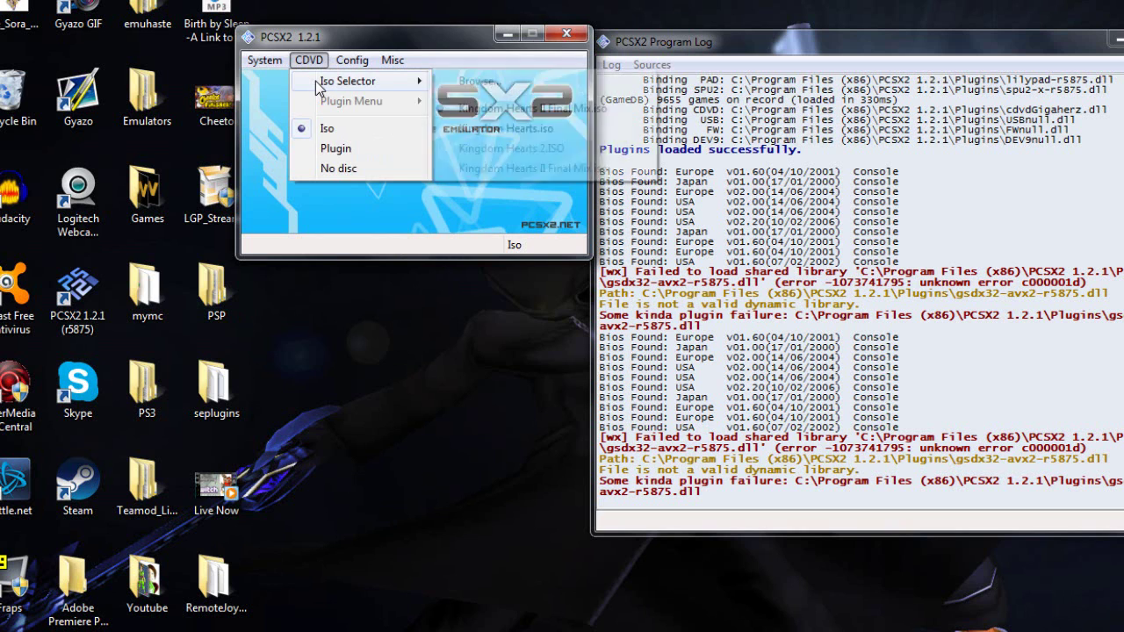
{"action": "left_click", "coordinate": [465, 80]}
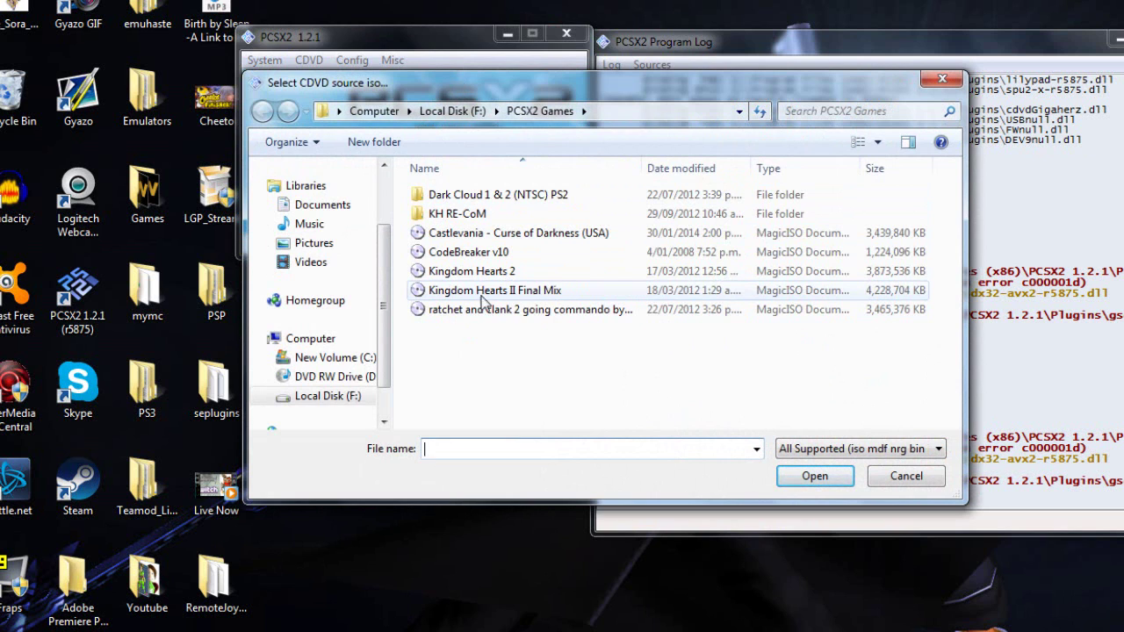
{"action": "left_click", "coordinate": [464, 297]}
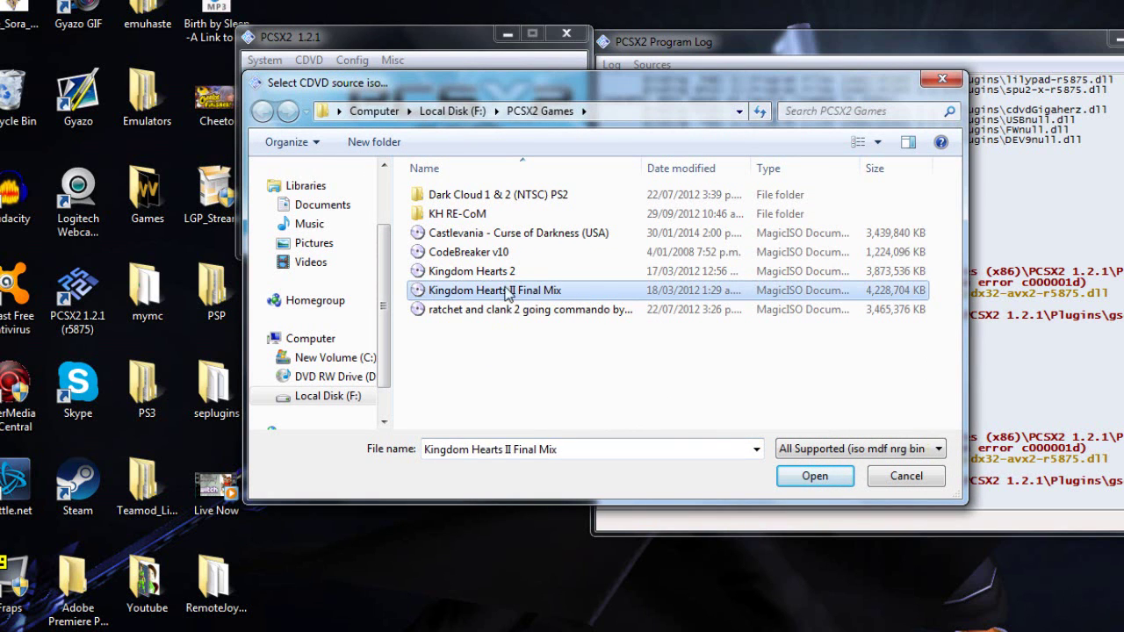
{"action": "left_click", "coordinate": [793, 478]}
{"action": "left_click", "coordinate": [350, 61]}
{"action": "mouse_move", "coordinate": [309, 62]}
{"action": "mouse_move", "coordinate": [358, 83]}
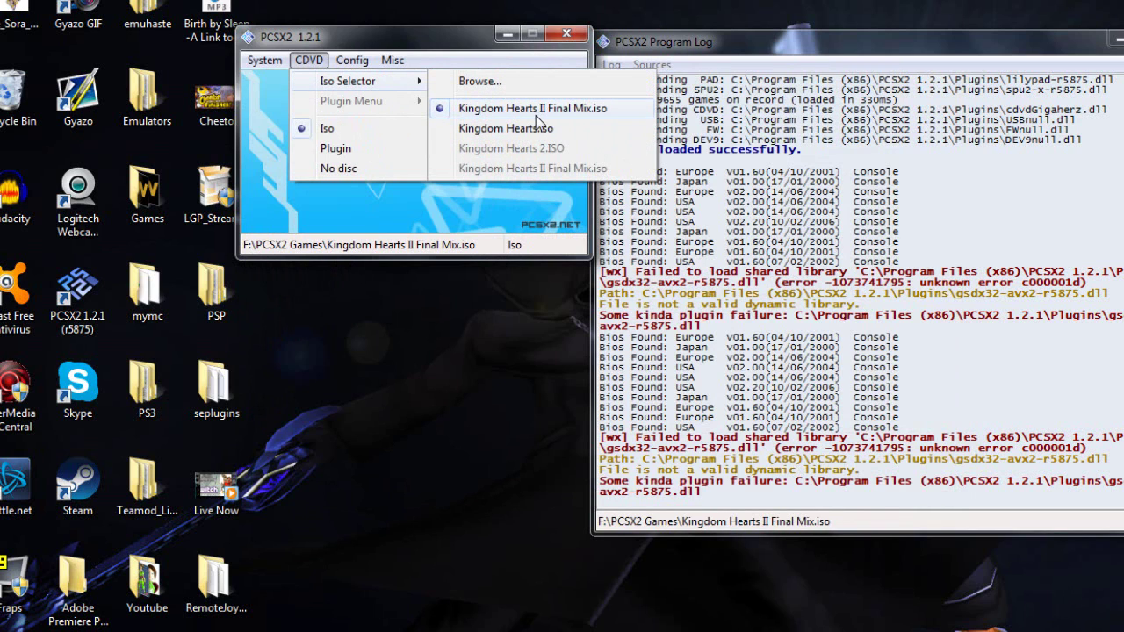
Step: Start the loaded game with the full CDVD boot
{"action": "left_click", "coordinate": [267, 61]}
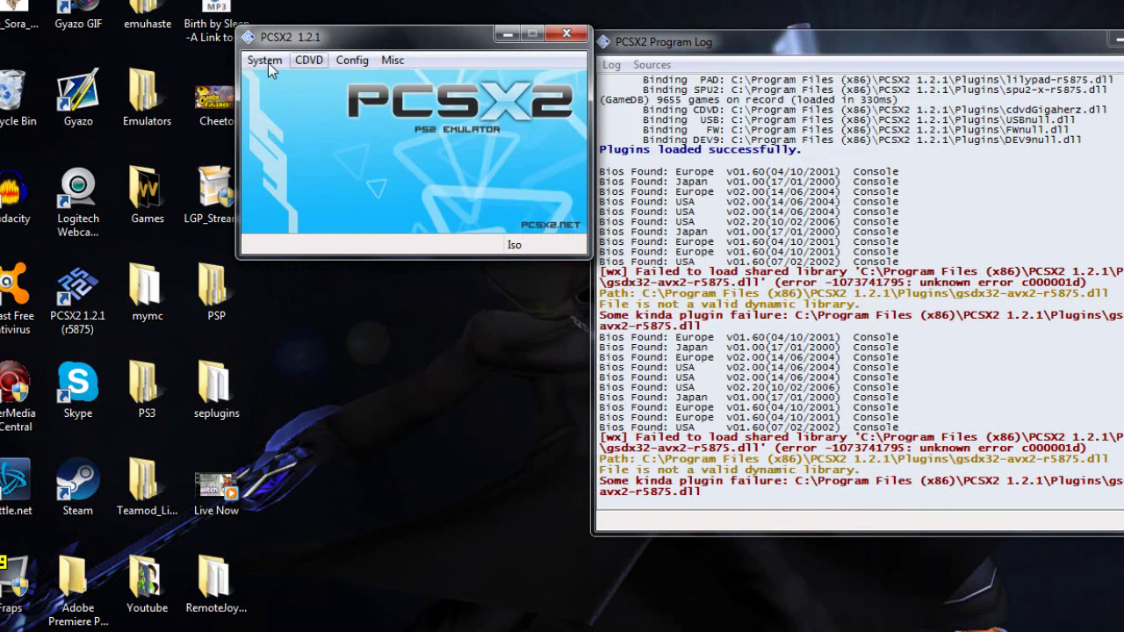
{"action": "left_click", "coordinate": [267, 62]}
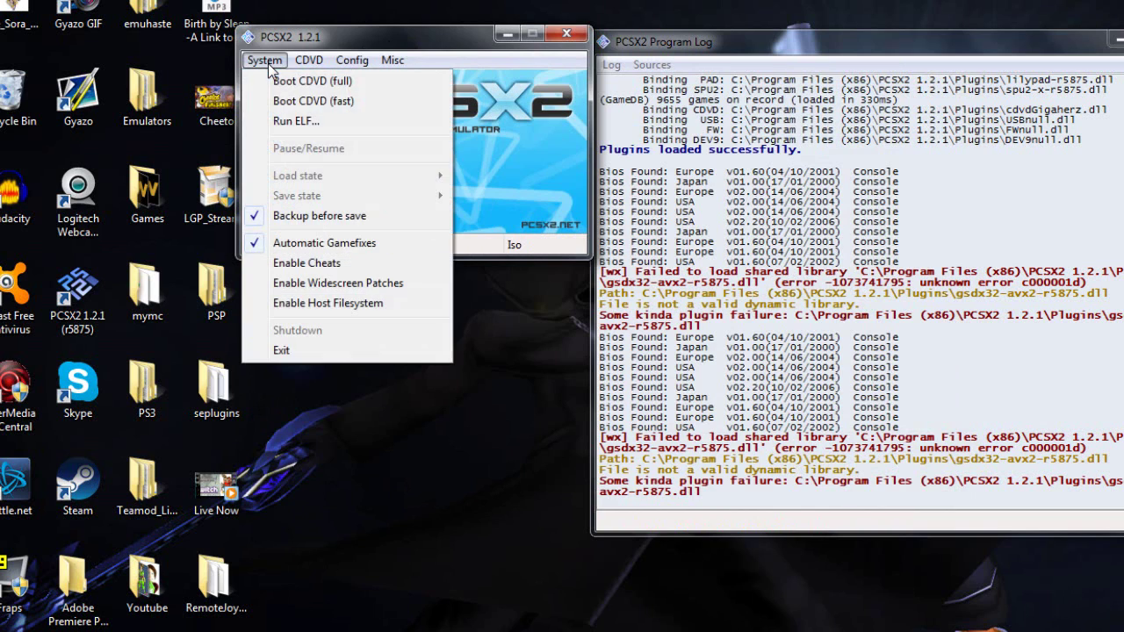
{"action": "left_click", "coordinate": [317, 81]}
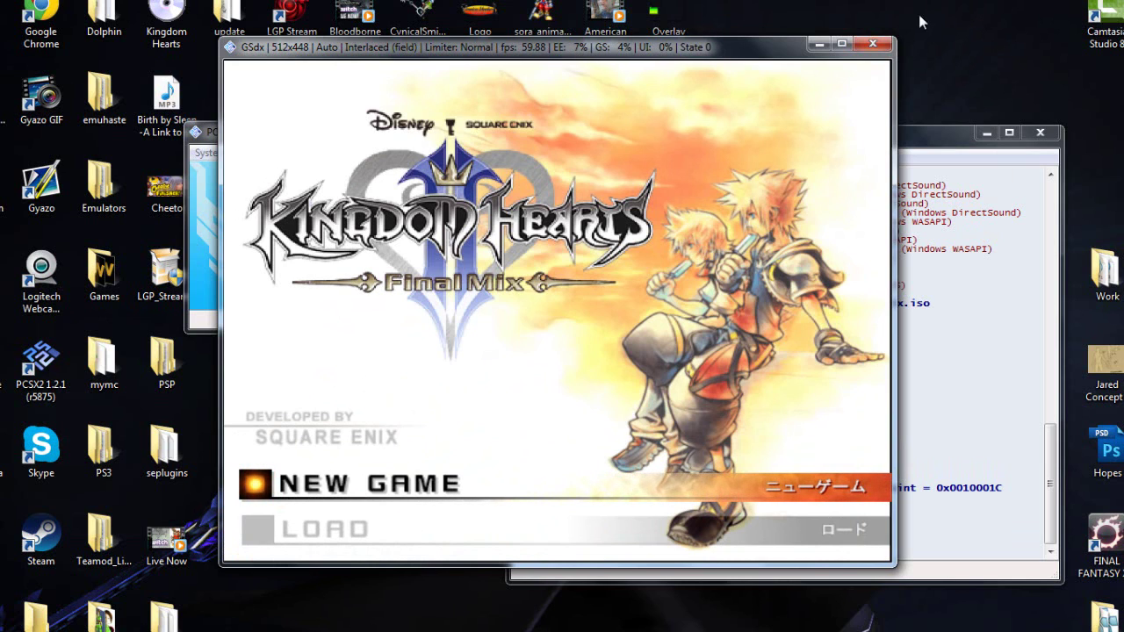
Step: Try the game window's maximized and full-screen display, and close the running game
{"action": "left_click", "coordinate": [842, 43]}
{"action": "key", "text": "alt+Return"}
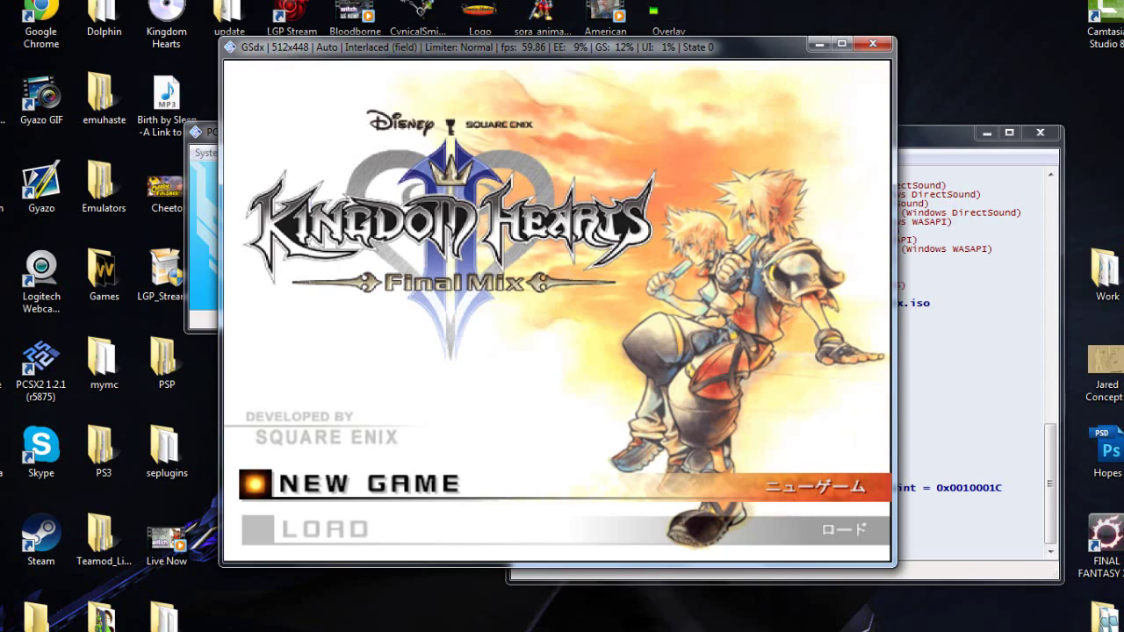
{"action": "left_click", "coordinate": [865, 43]}
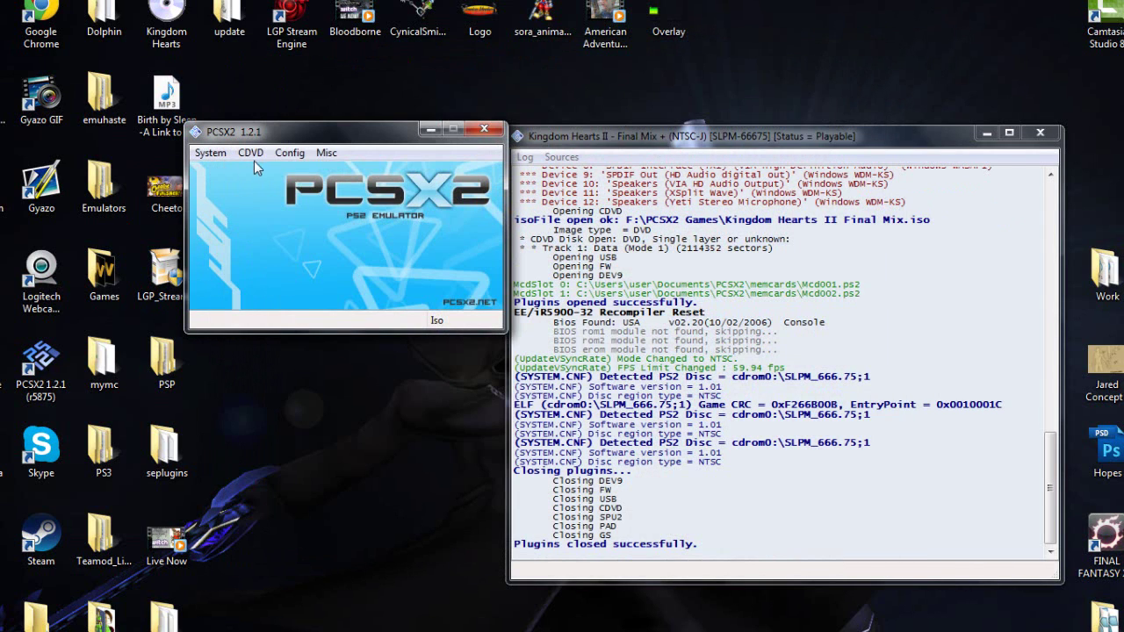
Step: Open the GSdx video plugin settings, review the internal resolution scaling choices and accept the dialog with 3x Native
{"action": "left_click", "coordinate": [289, 153]}
{"action": "mouse_move", "coordinate": [209, 154]}
{"action": "mouse_move", "coordinate": [290, 152]}
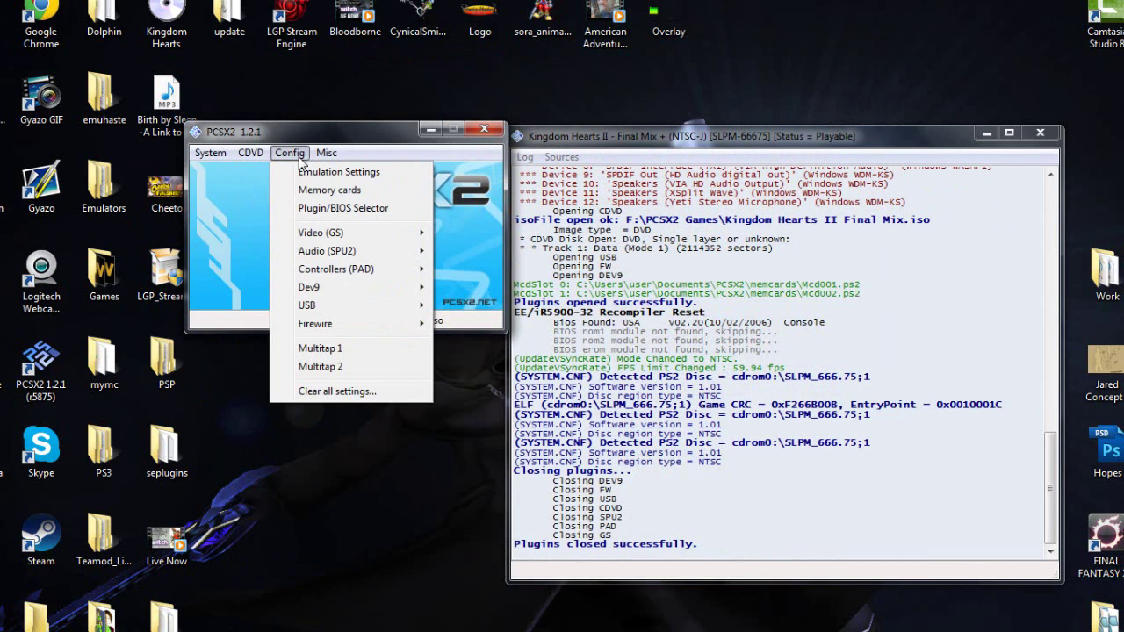
{"action": "mouse_move", "coordinate": [318, 239]}
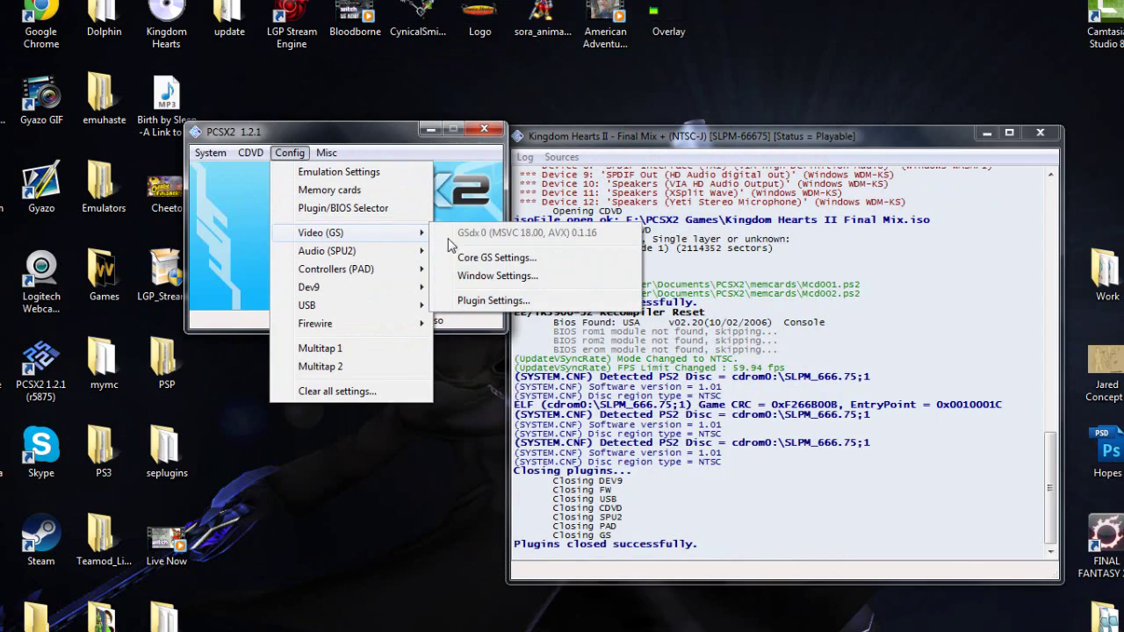
{"action": "left_click", "coordinate": [492, 301]}
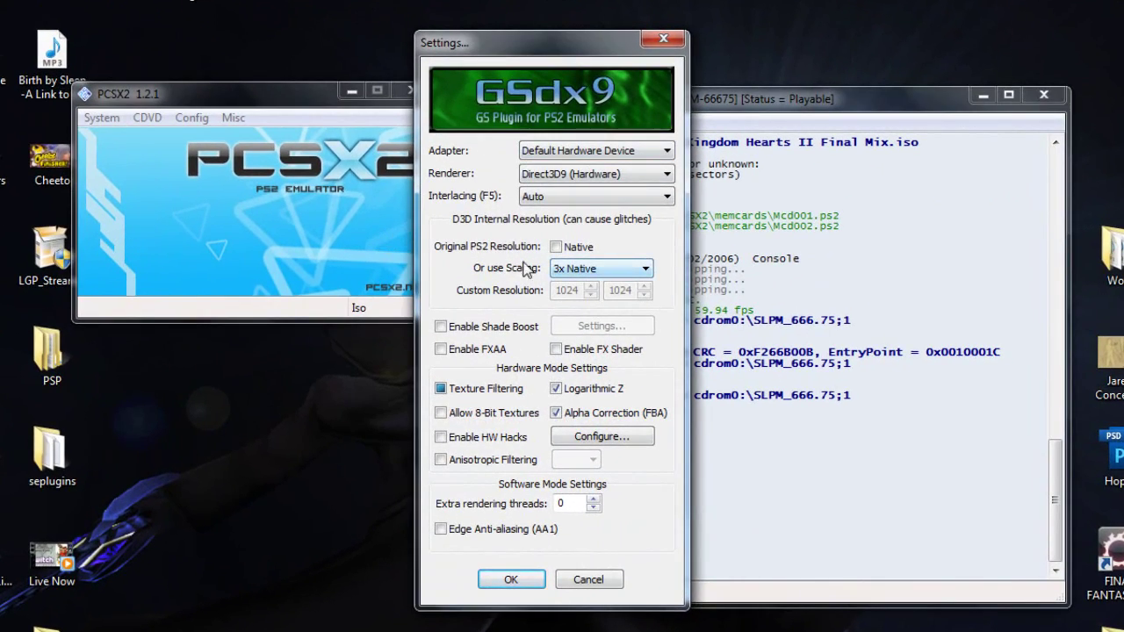
{"action": "left_click", "coordinate": [622, 274]}
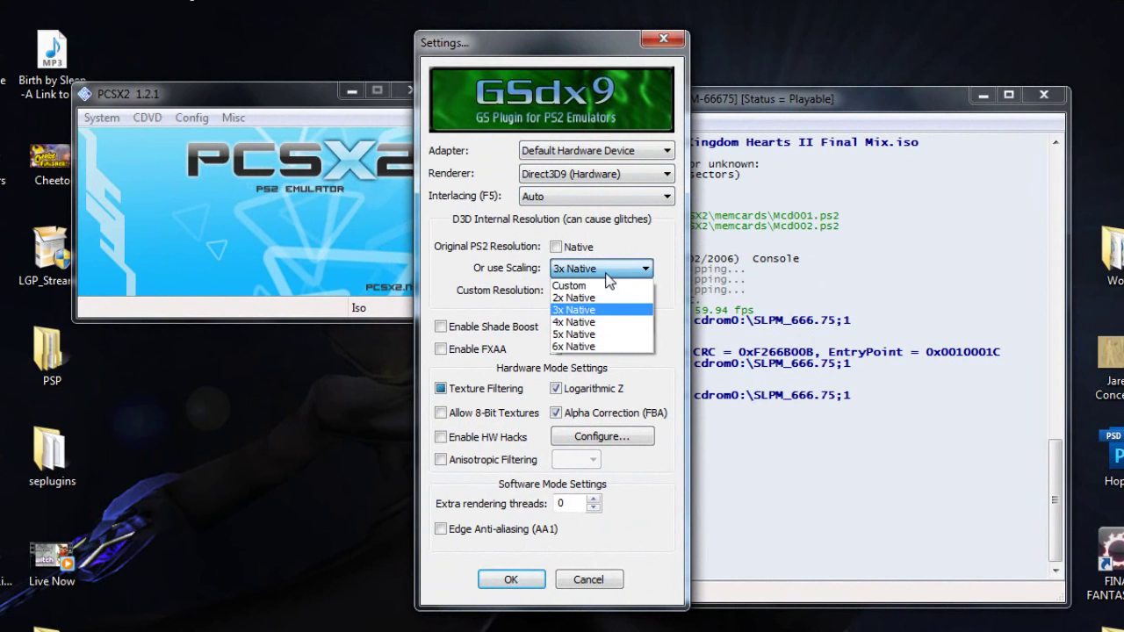
{"action": "left_click", "coordinate": [669, 265]}
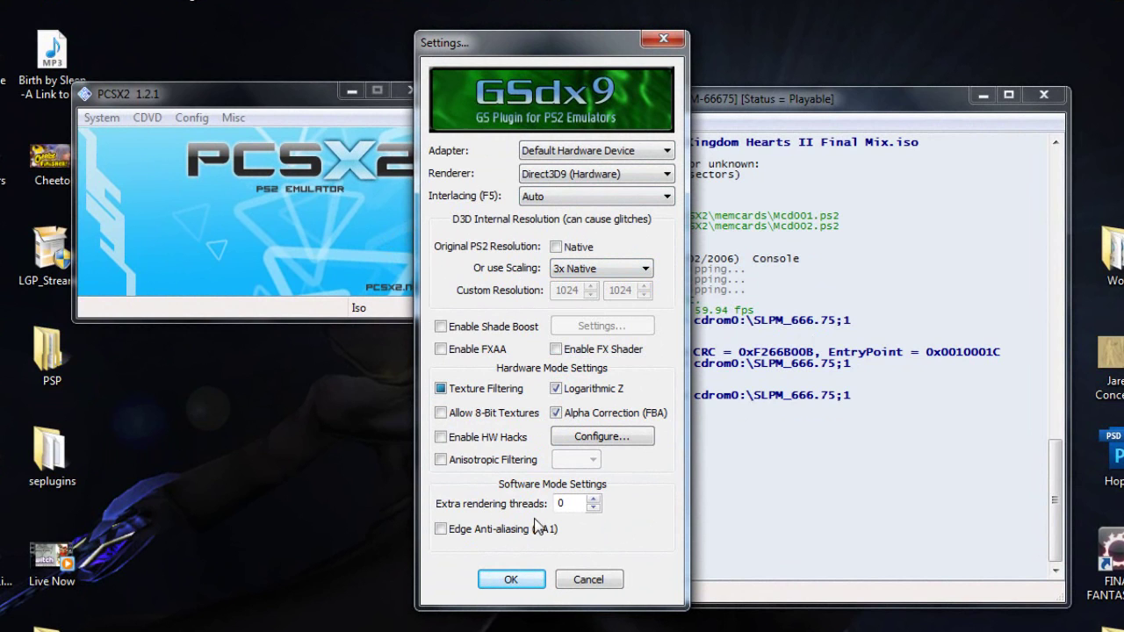
{"action": "left_click", "coordinate": [510, 580]}
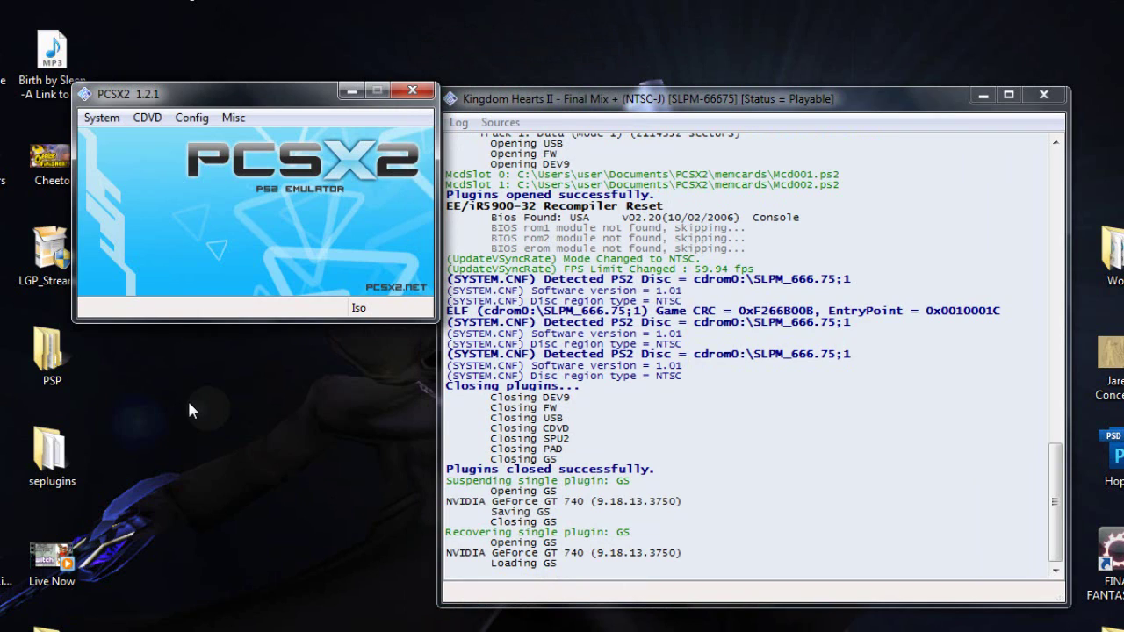